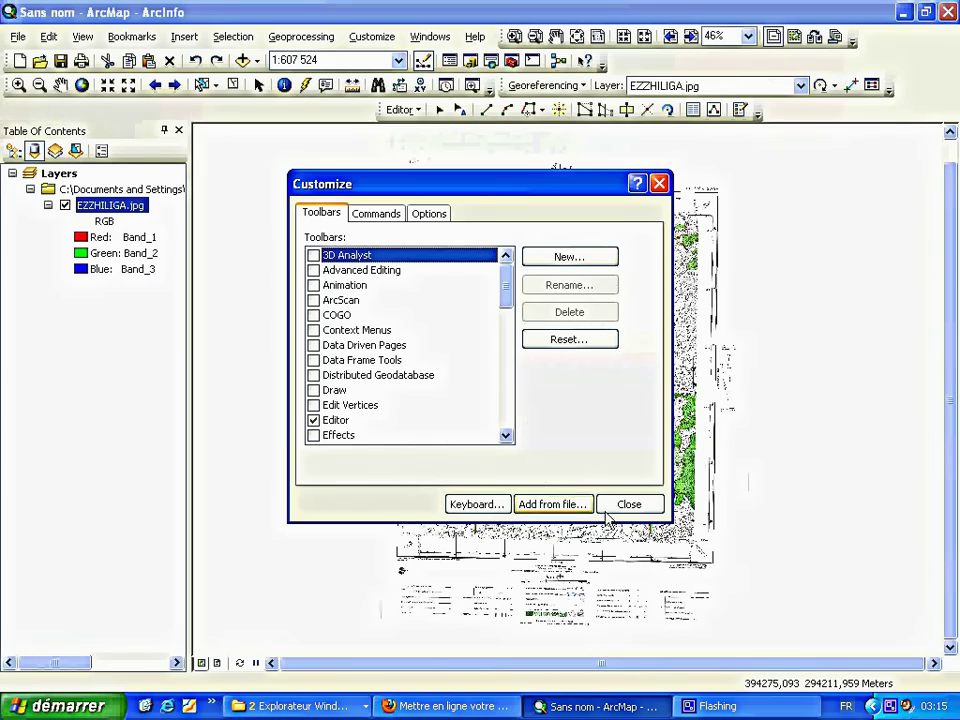
Close the Customize dialog and examine the scanned EZZHILIGA map, from full extent down to the large green forest area at 1:100 000.
click(629, 504)
scroll(720, 420, down, 5)
scroll(735, 310, down, 1)
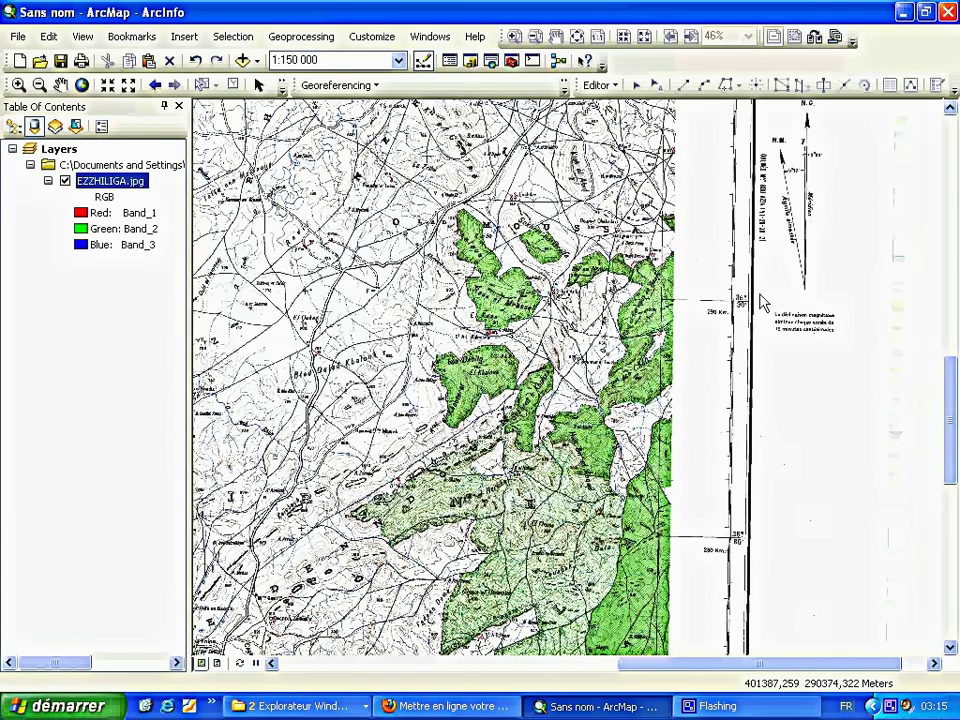
scroll(762, 302, up, 4)
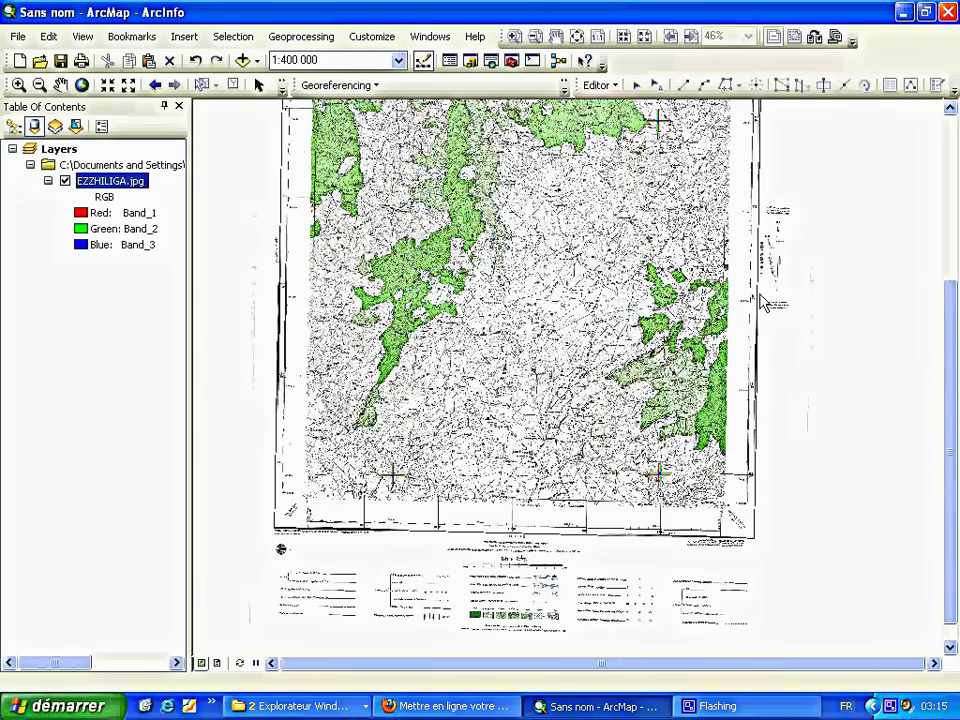
click(83, 86)
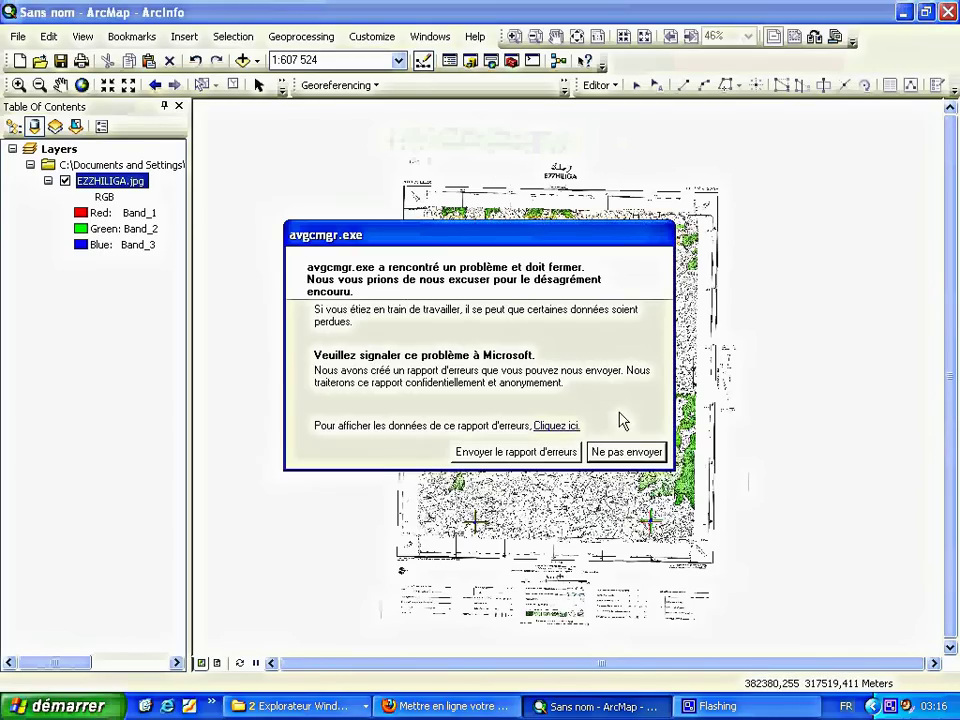
click(614, 455)
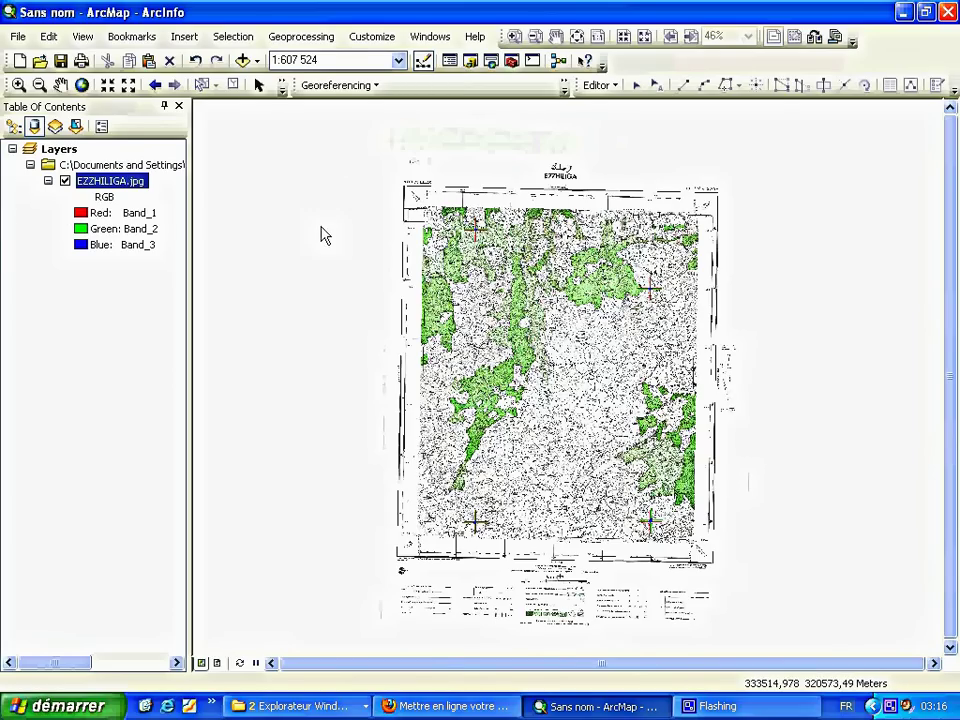
scroll(612, 258, down, 3)
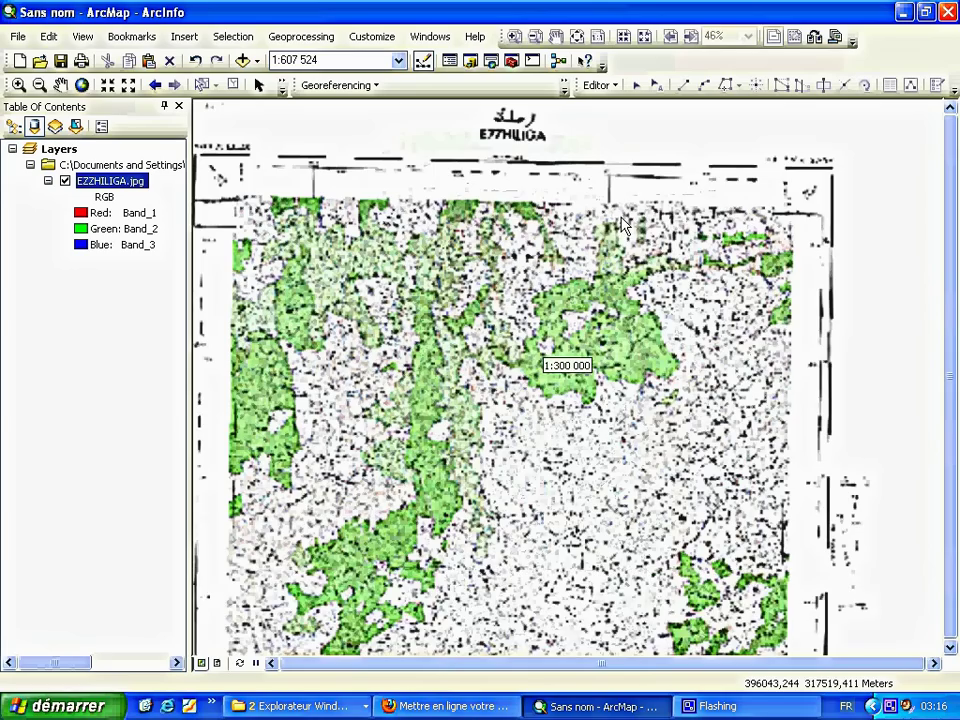
scroll(628, 378, down, 1)
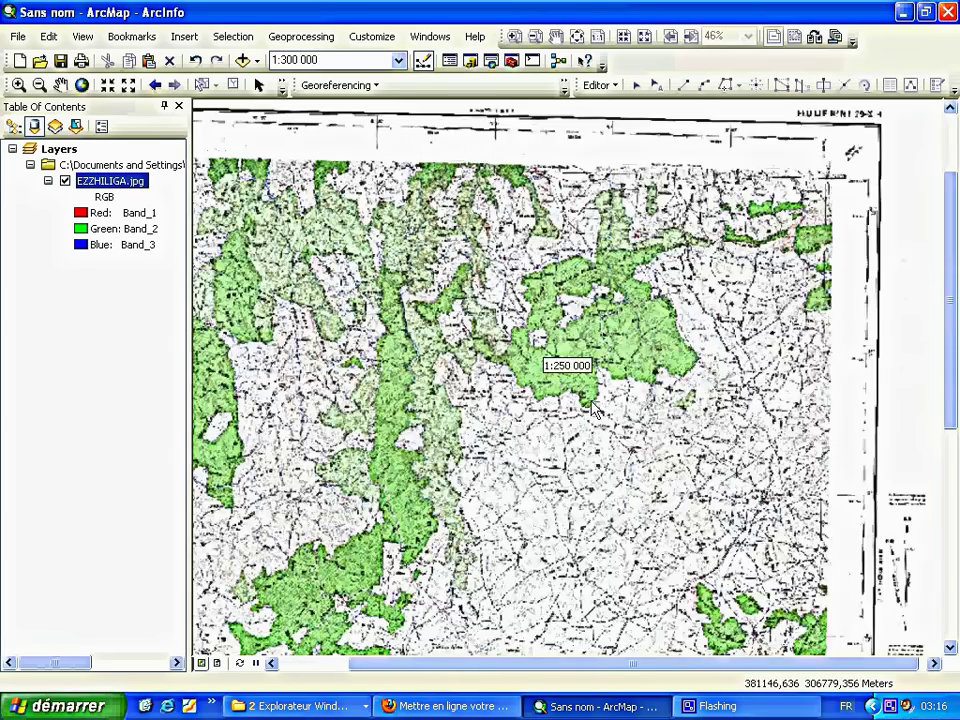
scroll(470, 318, down, 2)
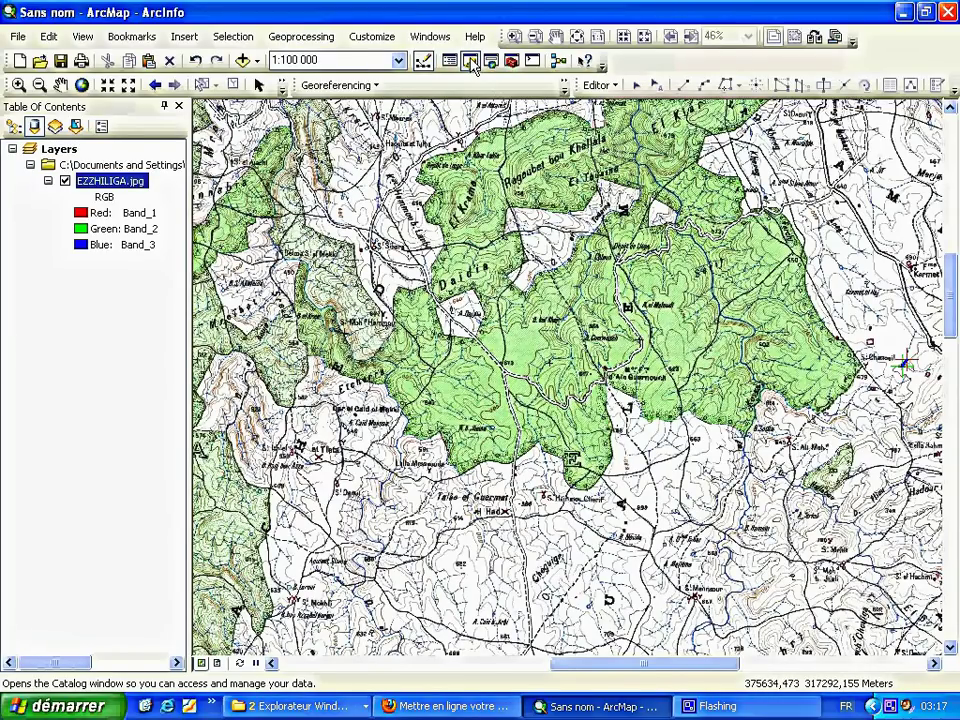
Create a new polygon shapefile with the default name in the Nouveau dossier folder.
click(470, 61)
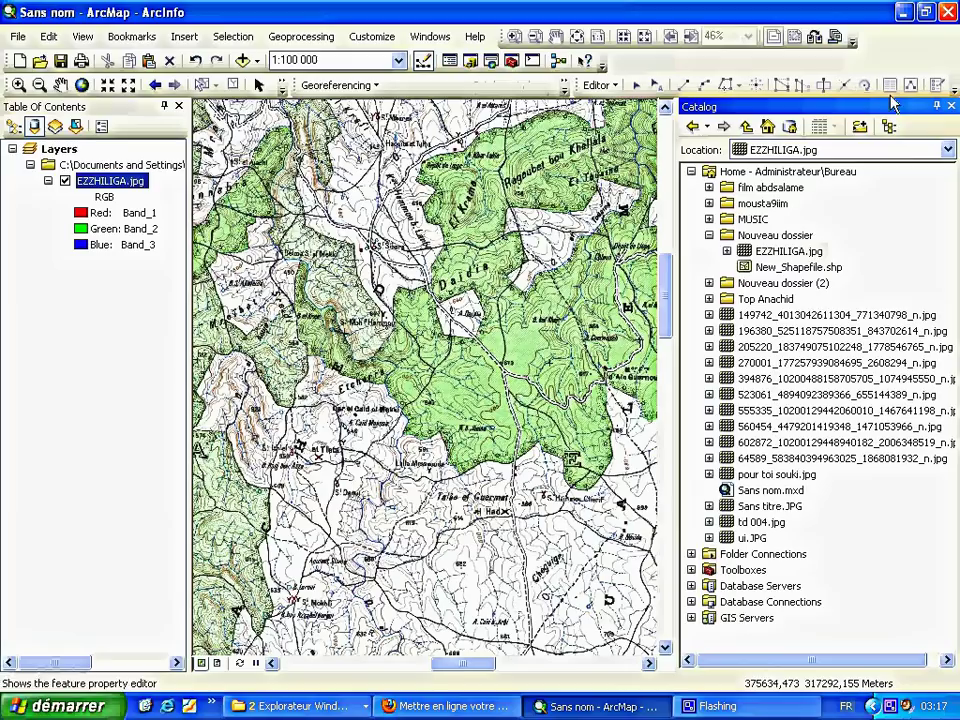
click(775, 238)
right_click(818, 236)
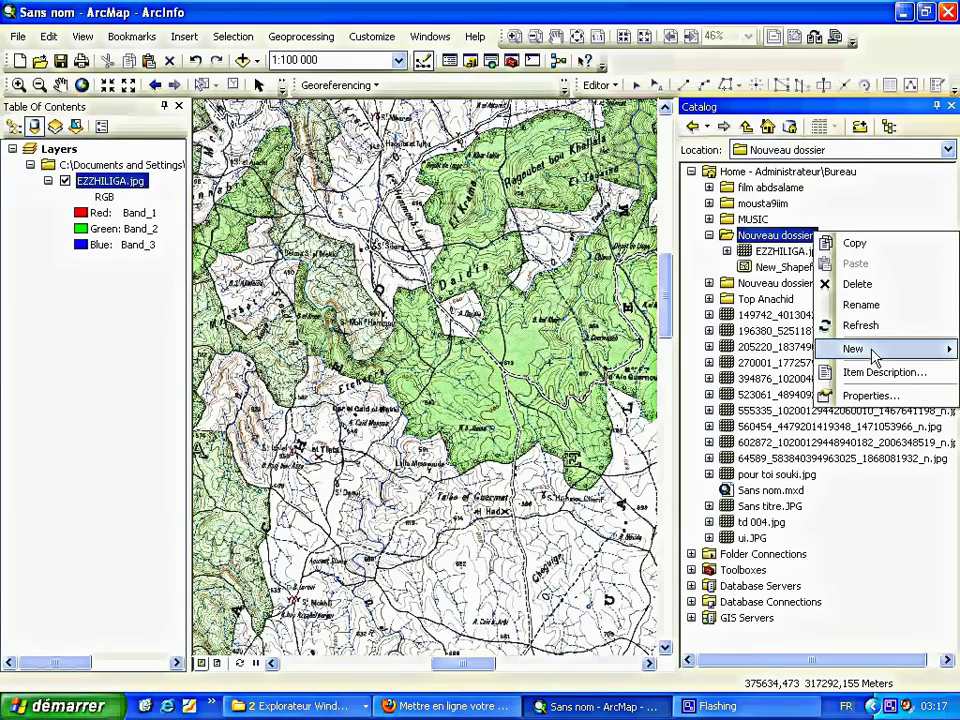
mouse_move(872, 356)
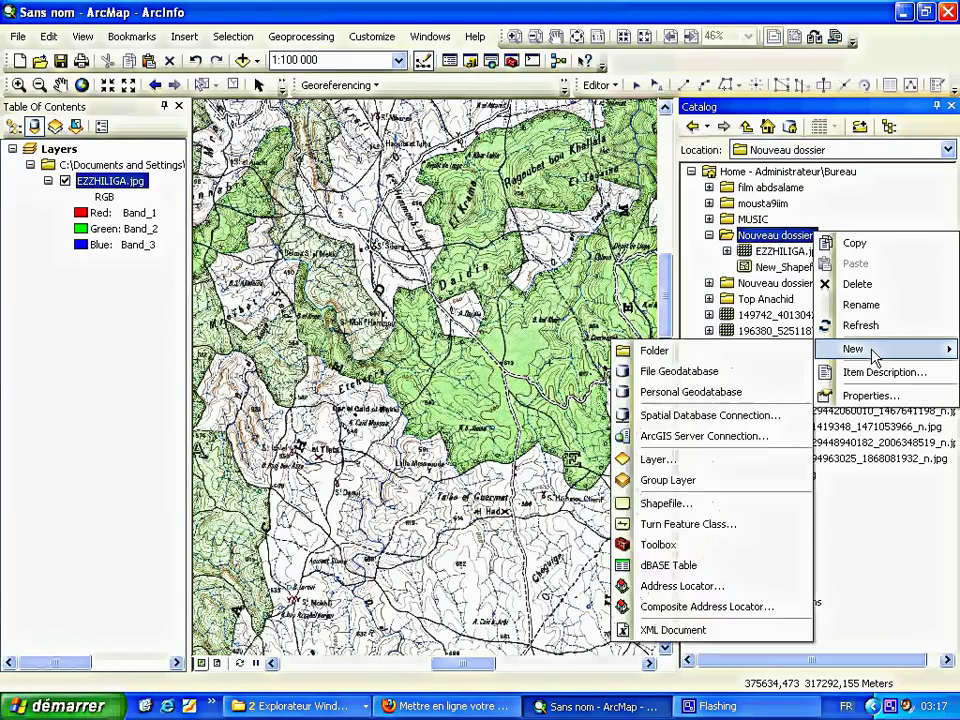
click(662, 512)
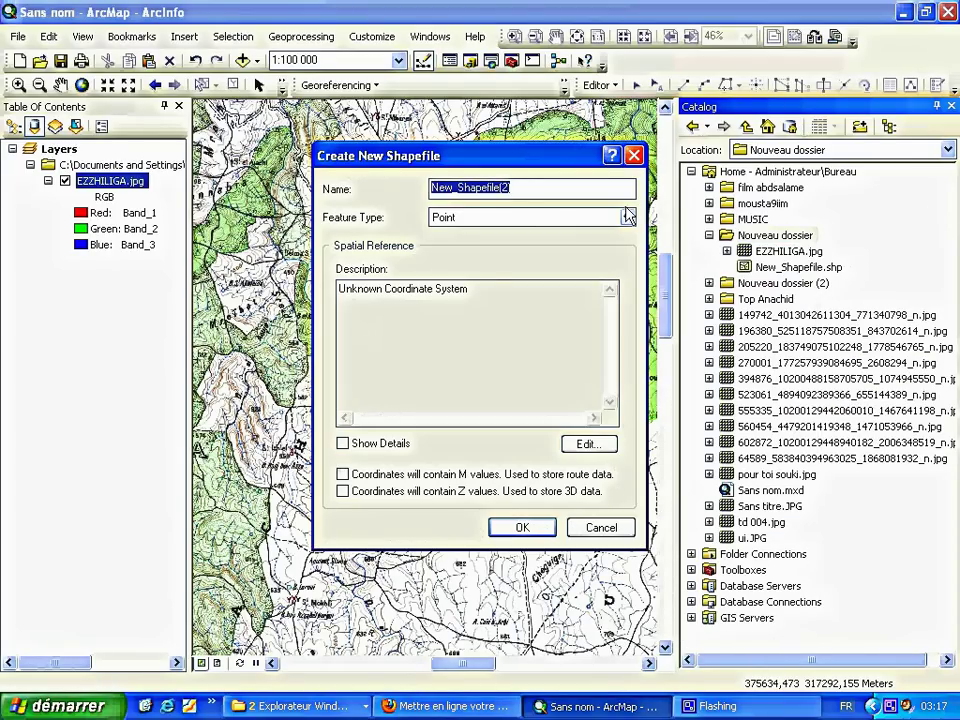
click(628, 218)
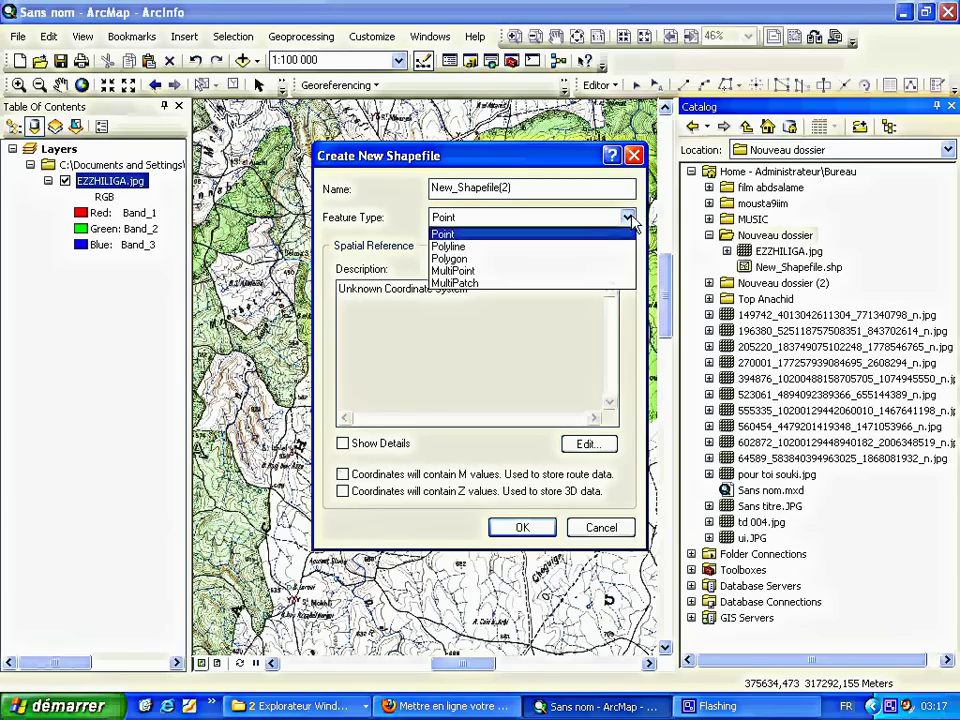
click(505, 259)
click(521, 528)
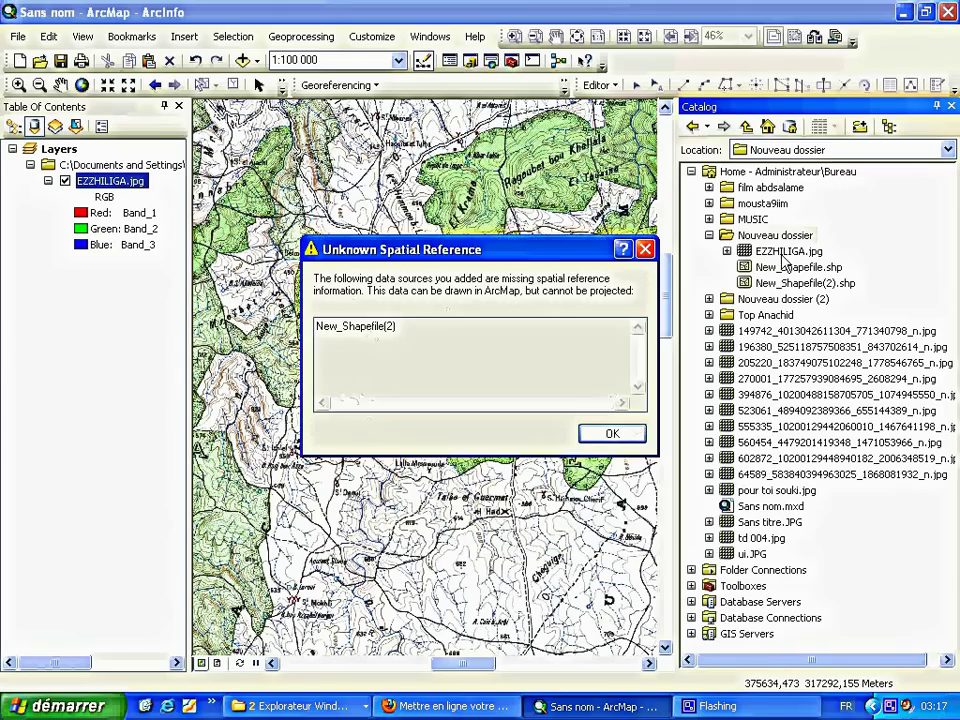
click(612, 437)
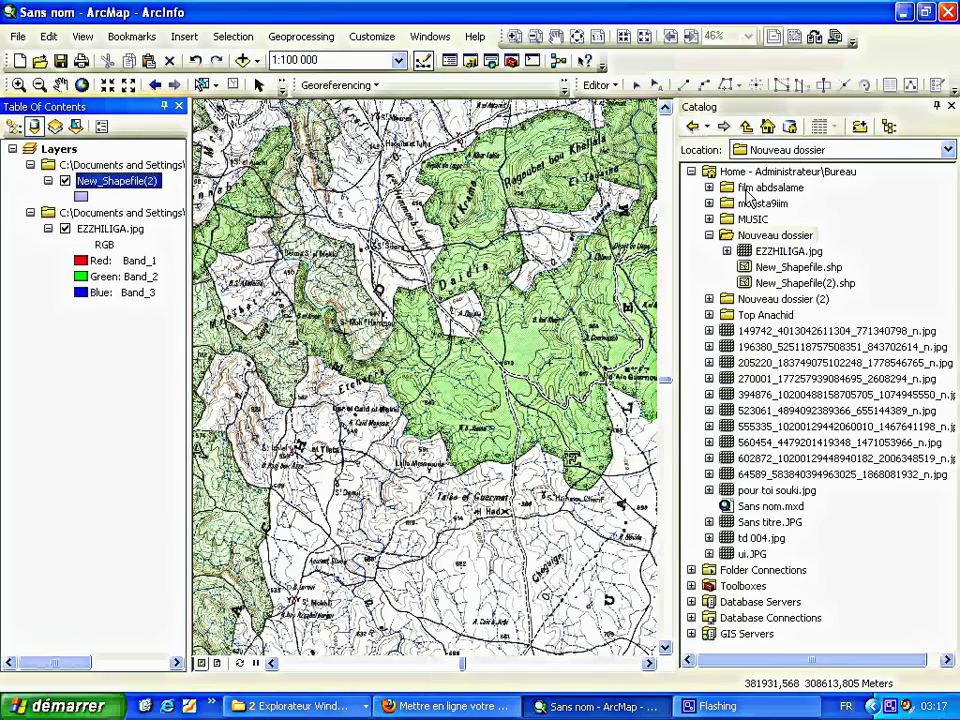
Assign the new polygon shapefile the coordinate system imported from EZZHILIGA.jpg.
click(829, 287)
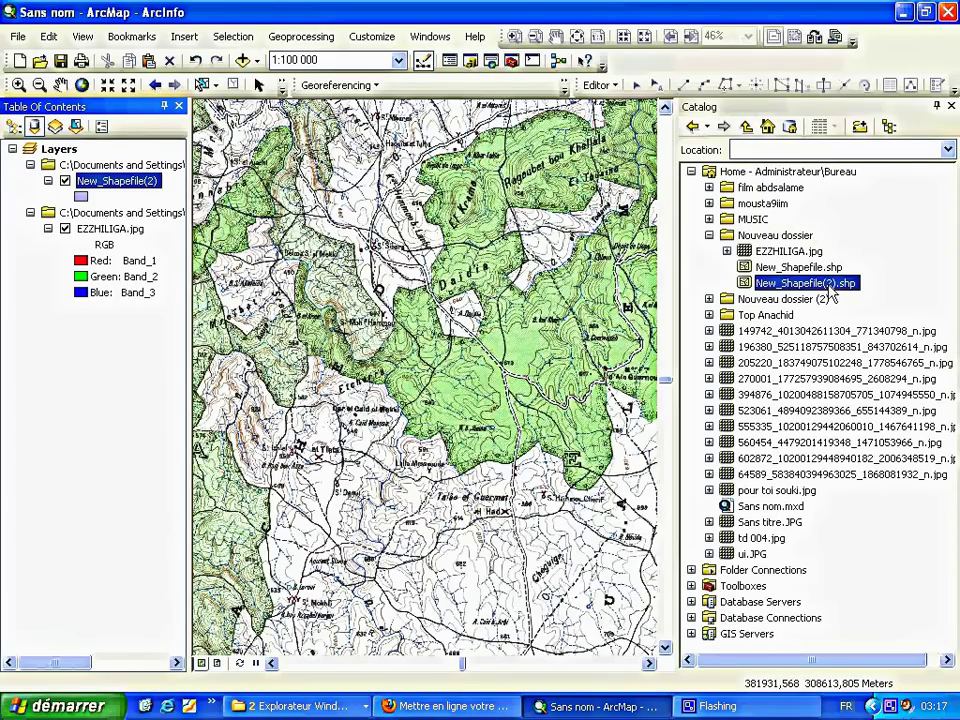
right_click(830, 287)
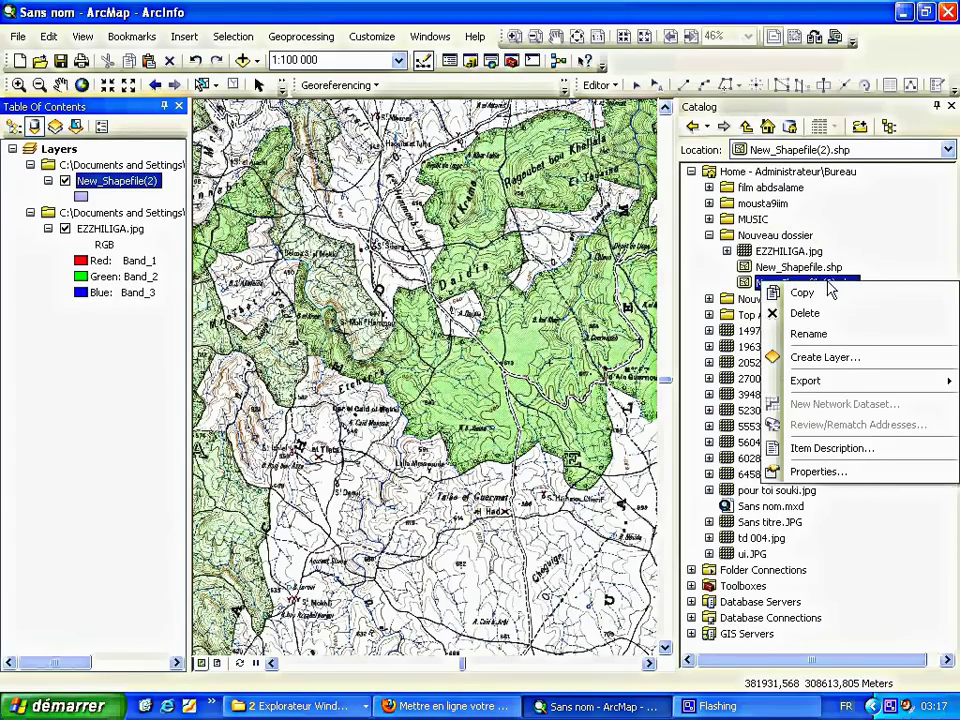
click(826, 476)
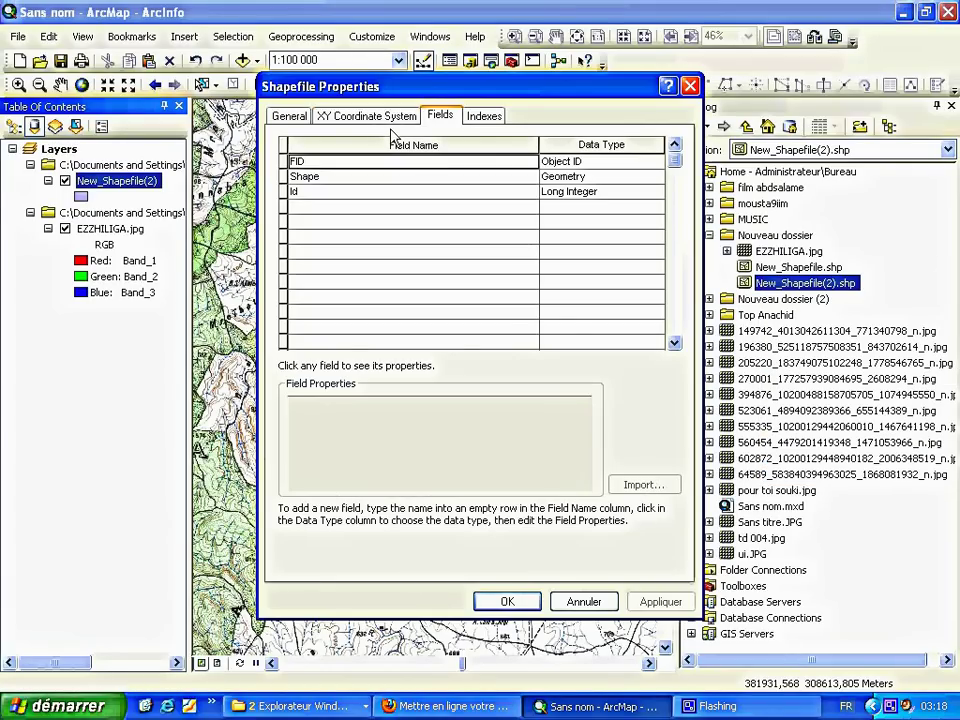
click(323, 117)
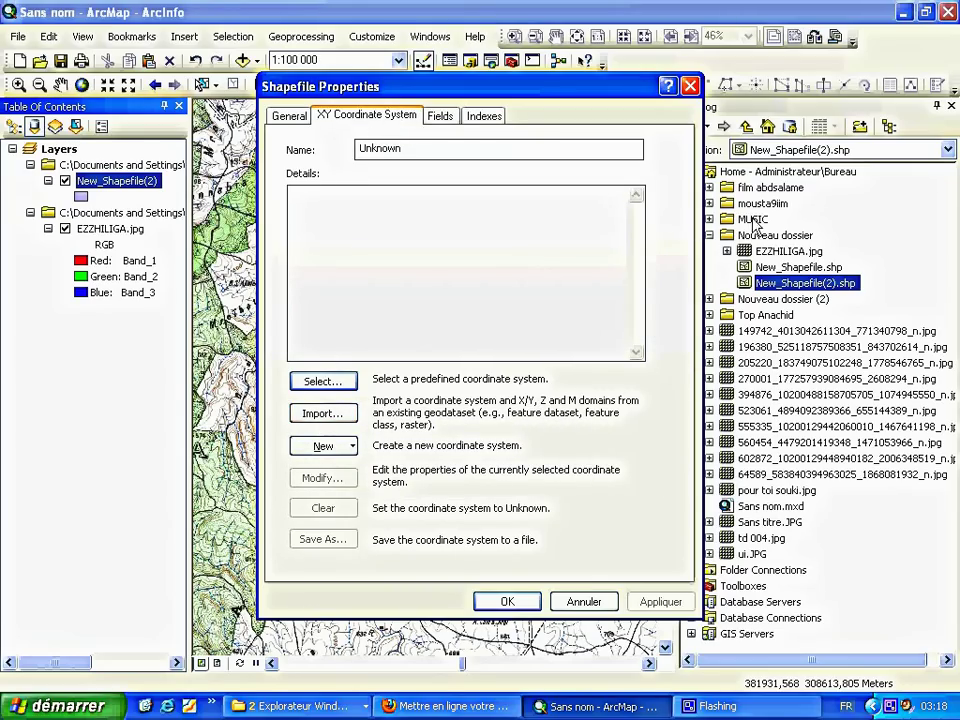
click(334, 420)
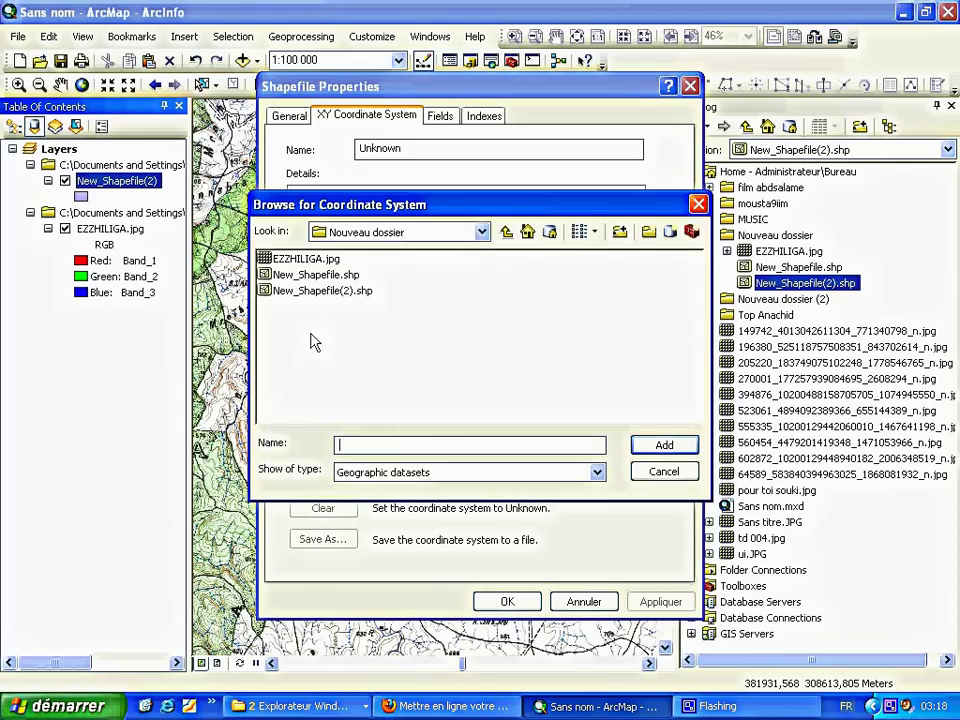
click(296, 259)
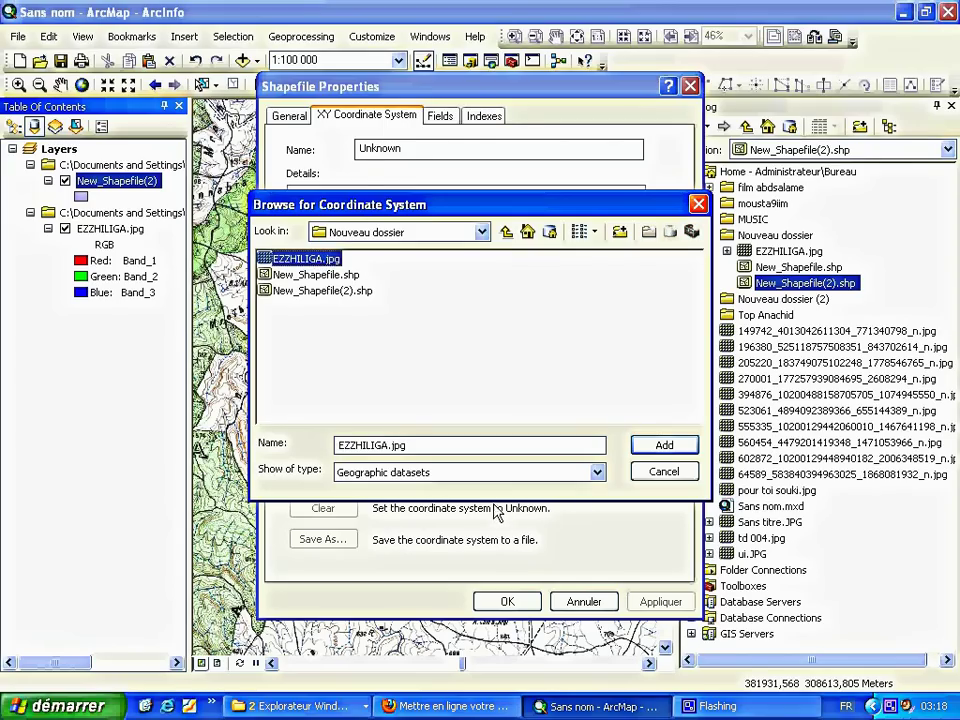
click(672, 444)
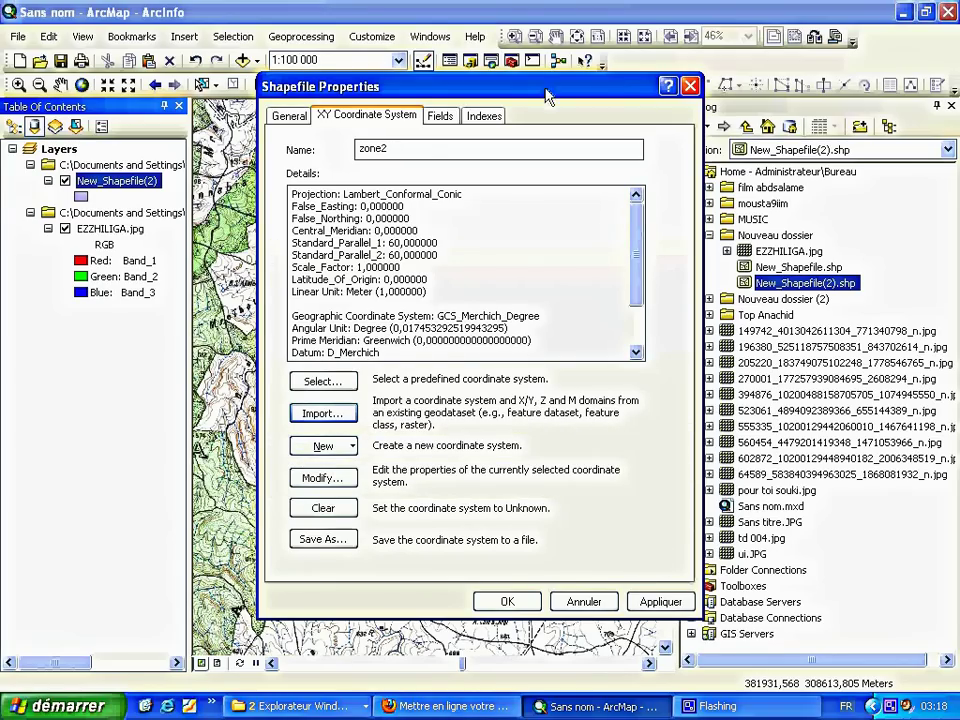
click(661, 605)
click(661, 602)
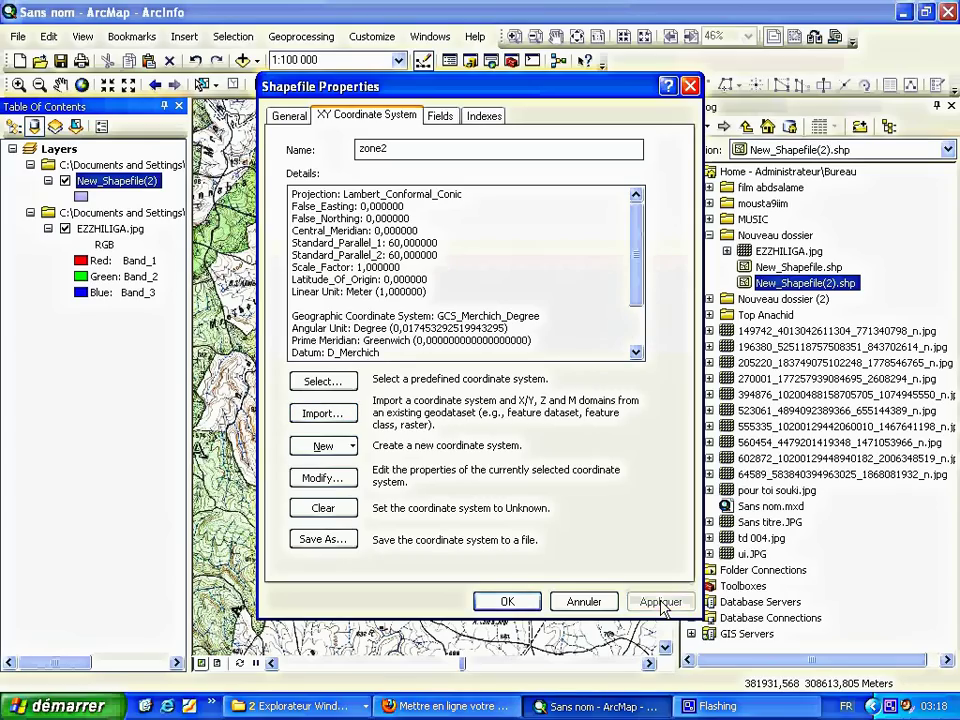
click(507, 601)
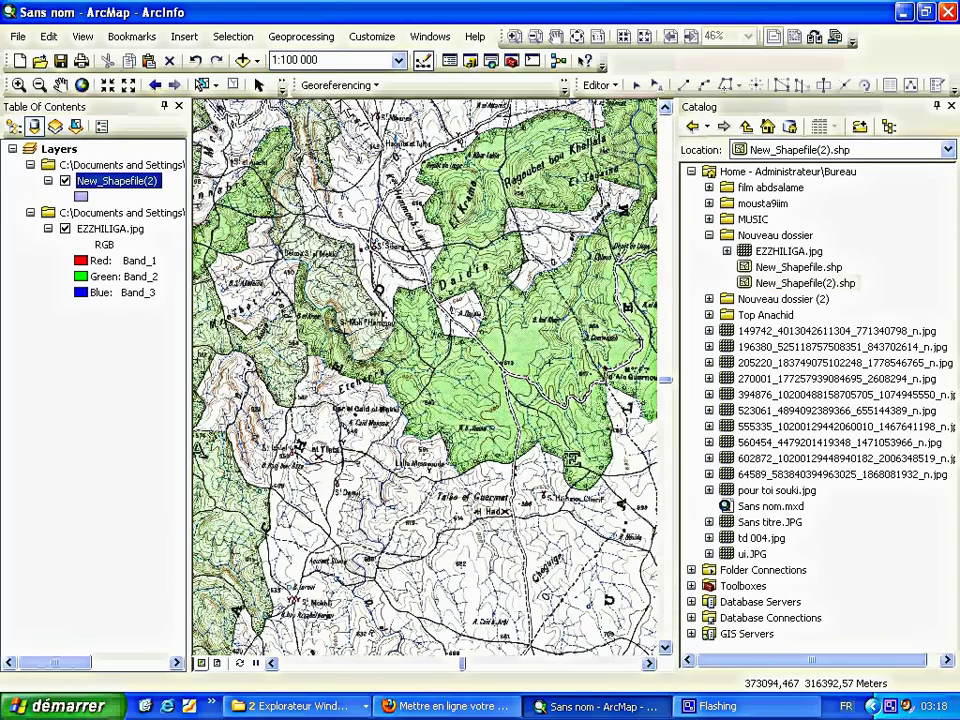
Turn the Editor toolbar off and back on.
right_click(632, 68)
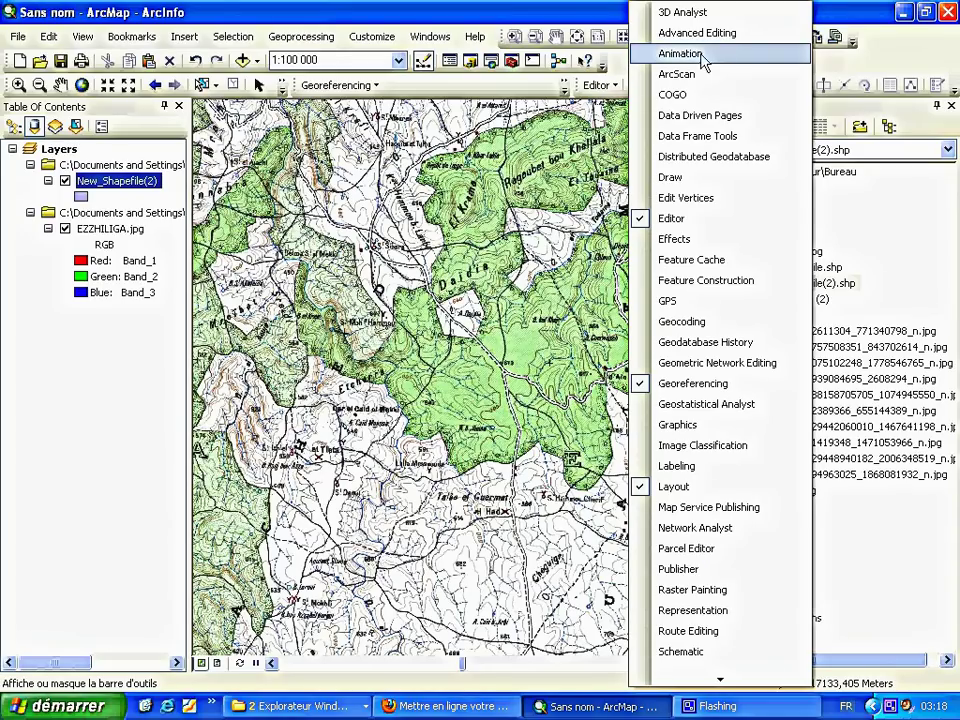
click(669, 218)
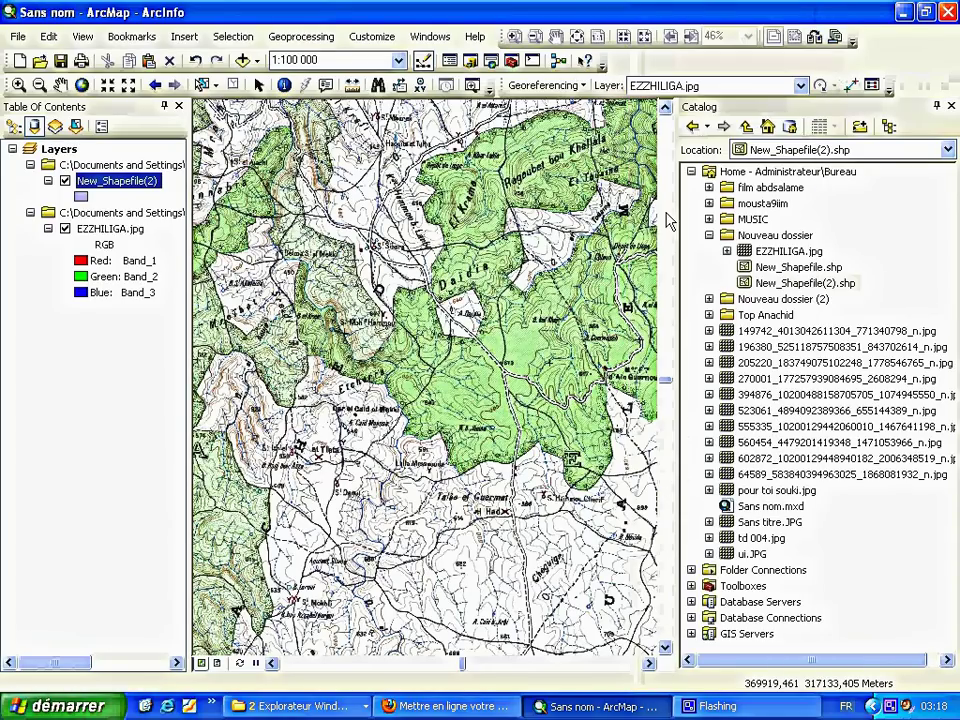
right_click(665, 66)
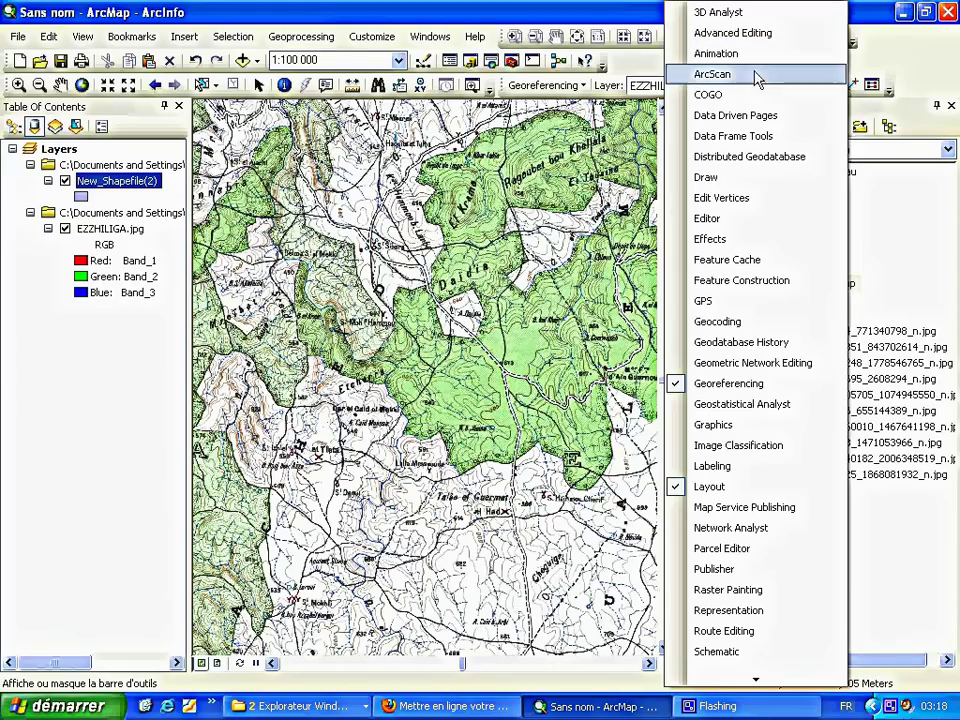
mouse_move(754, 681)
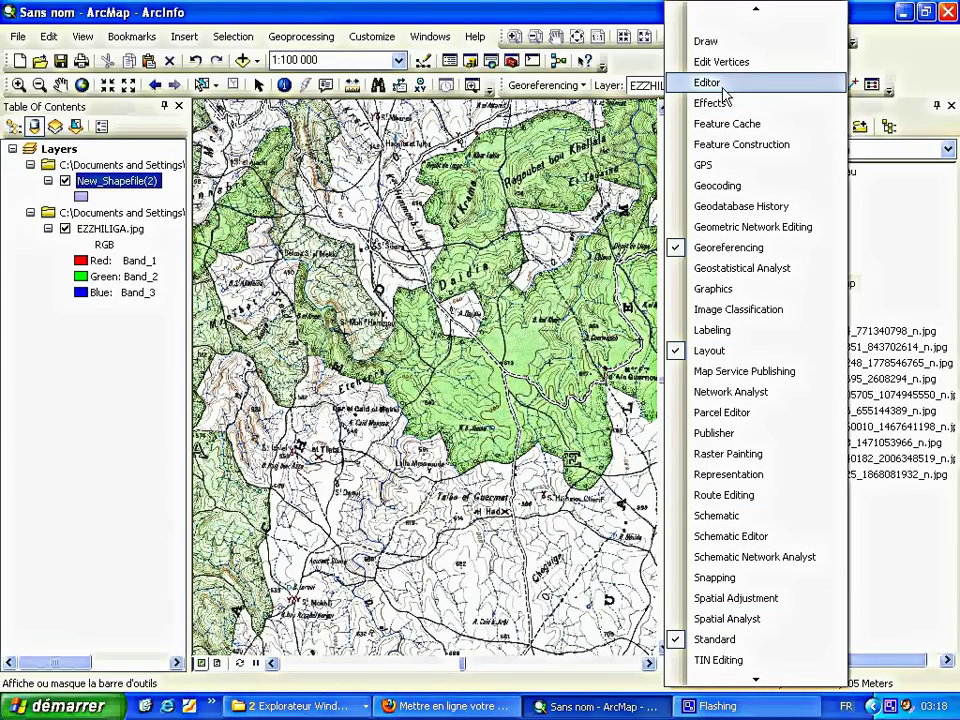
mouse_move(756, 12)
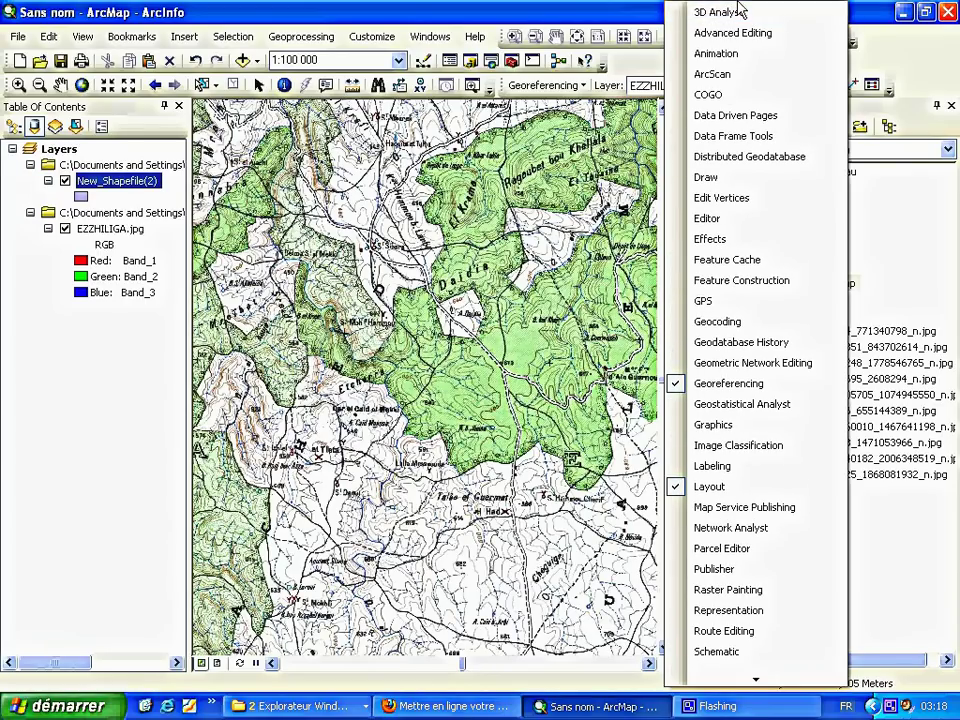
click(720, 228)
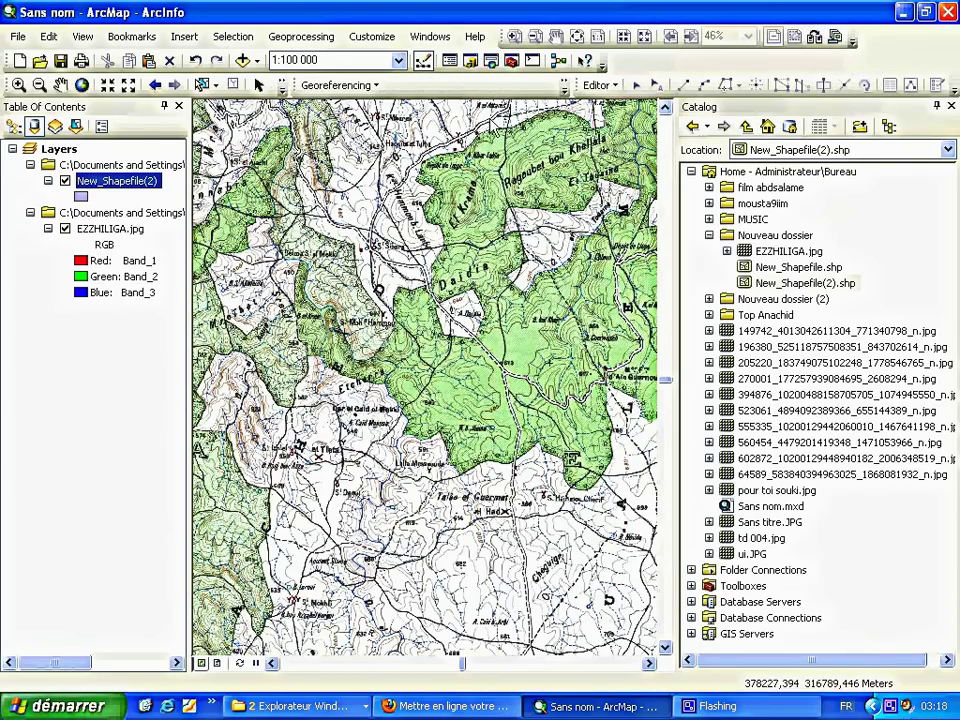
click(597, 85)
click(597, 85)
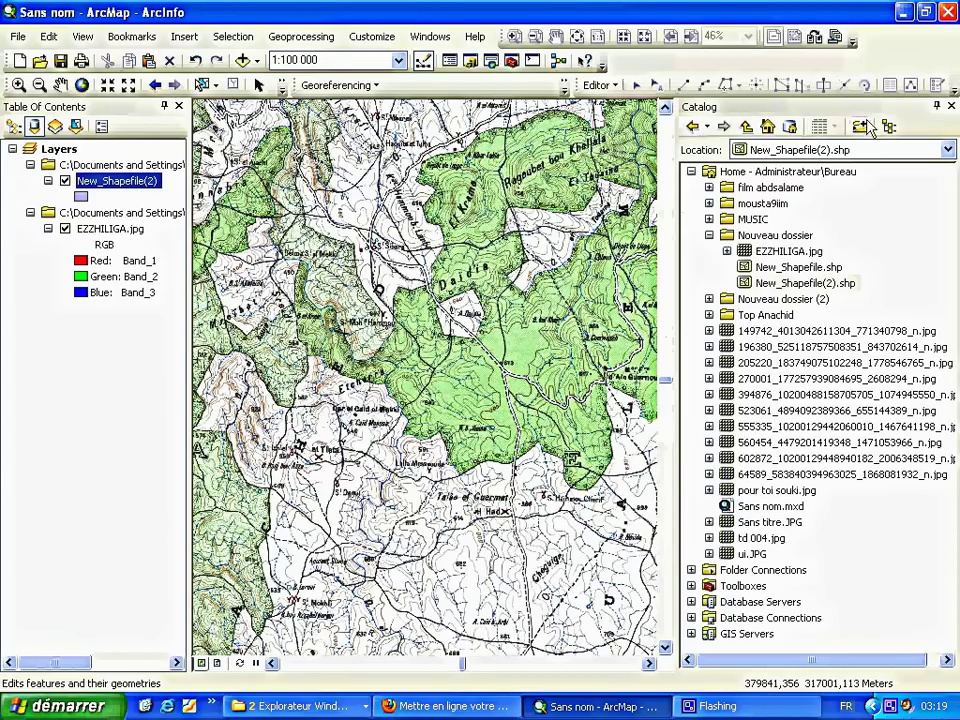
click(954, 94)
click(597, 85)
click(597, 85)
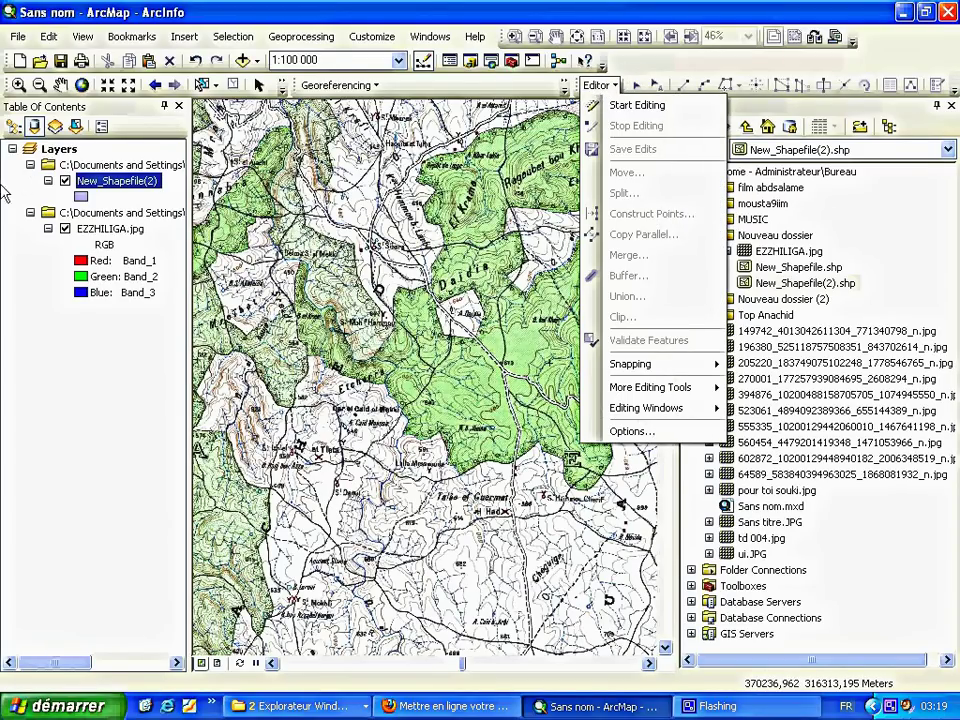
Inspect the attribute table of the New_Shapefile(2) layer and close it.
click(108, 184)
right_click(108, 183)
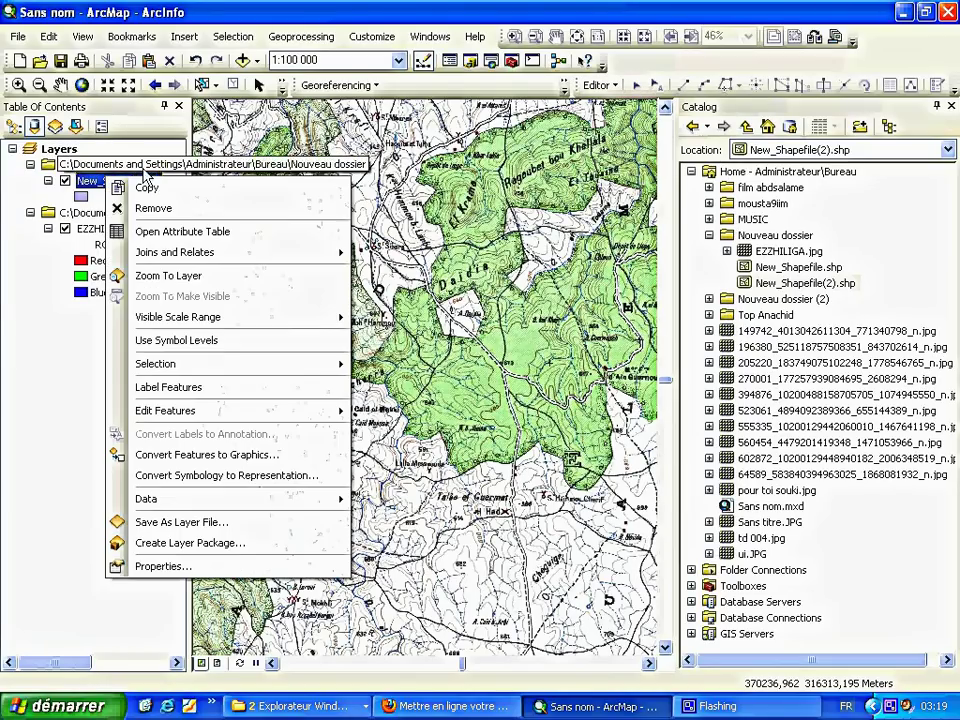
click(222, 232)
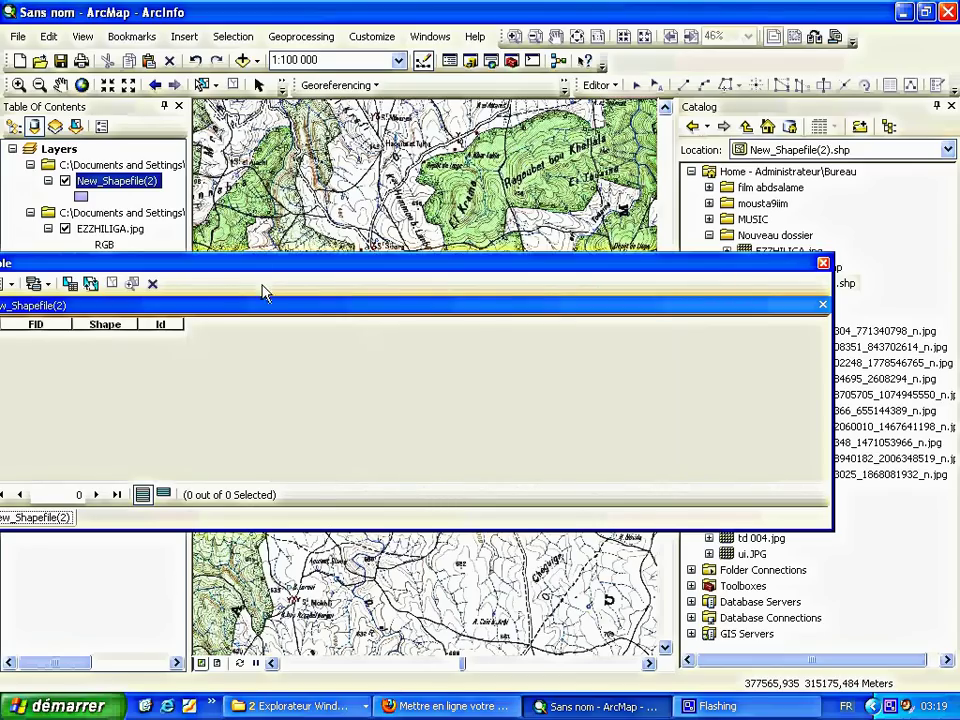
drag(275, 271, 142, 302)
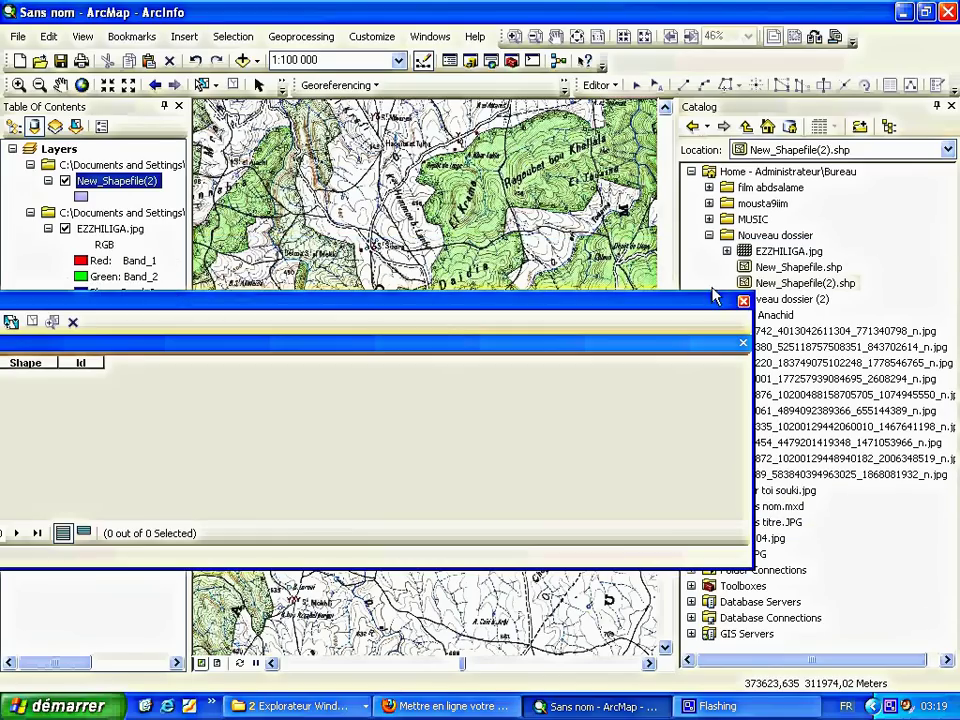
click(744, 301)
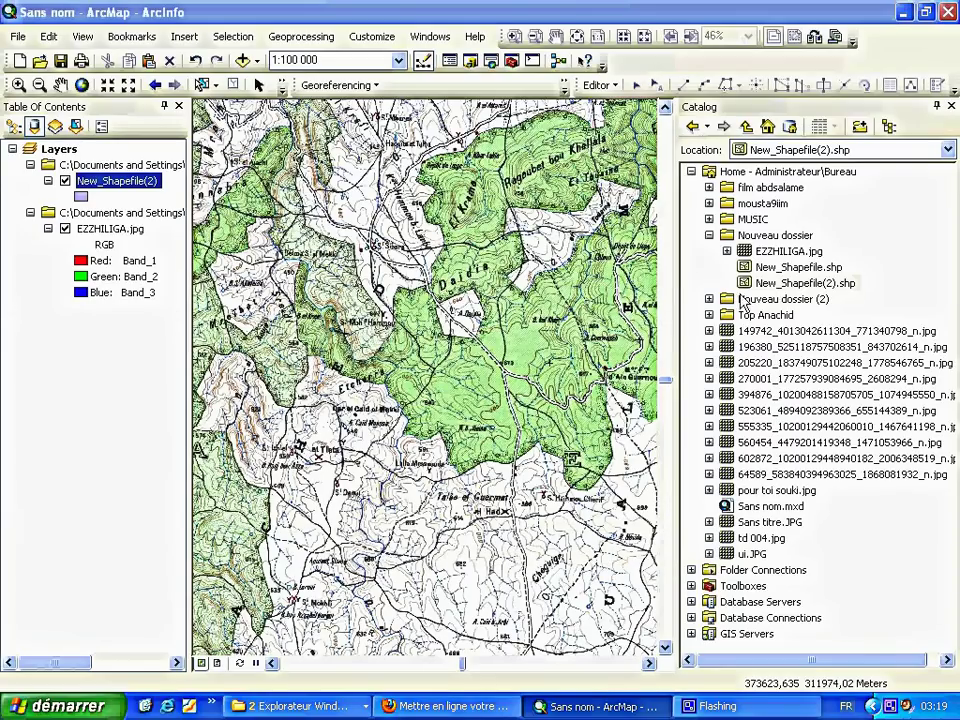
Add a text field called nom to the fields of New_Shapefile(2).shp in the Nouveau dossier folder.
right_click(800, 288)
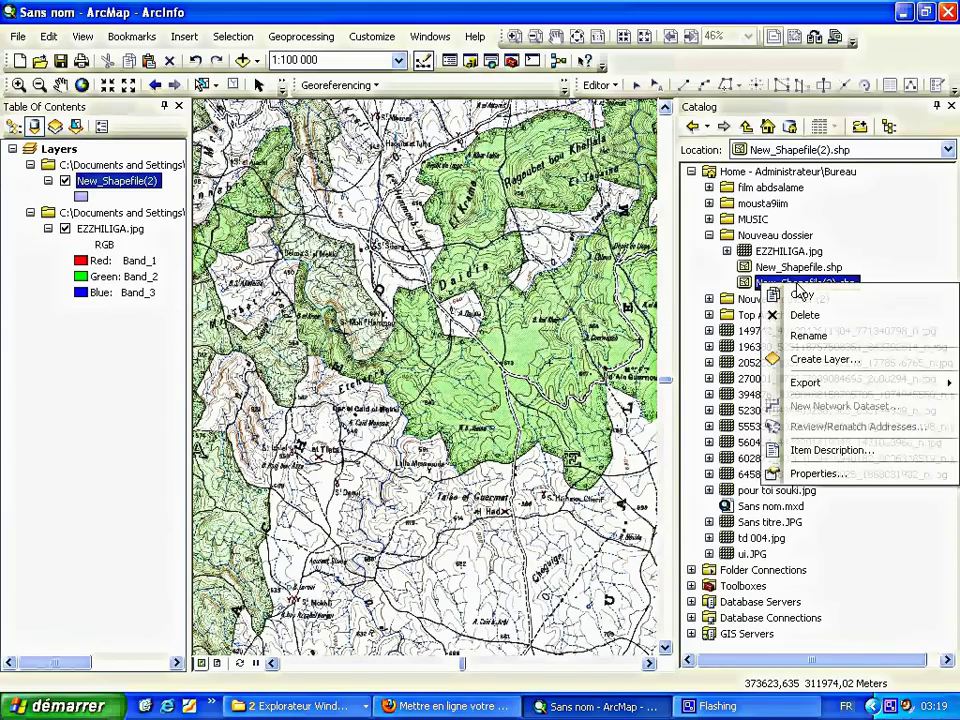
click(842, 475)
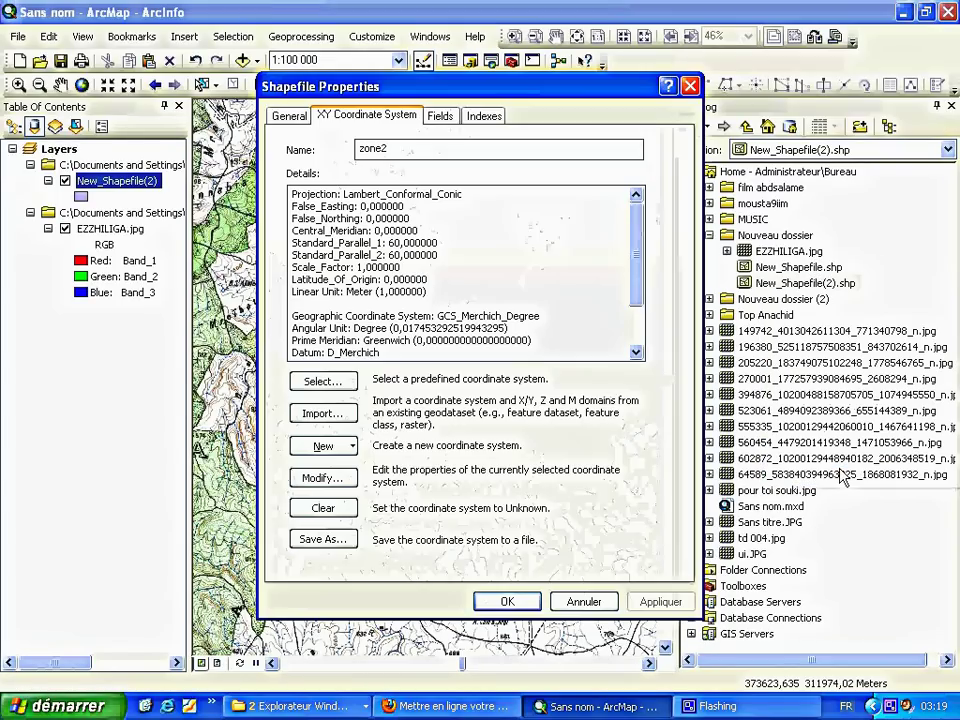
click(441, 117)
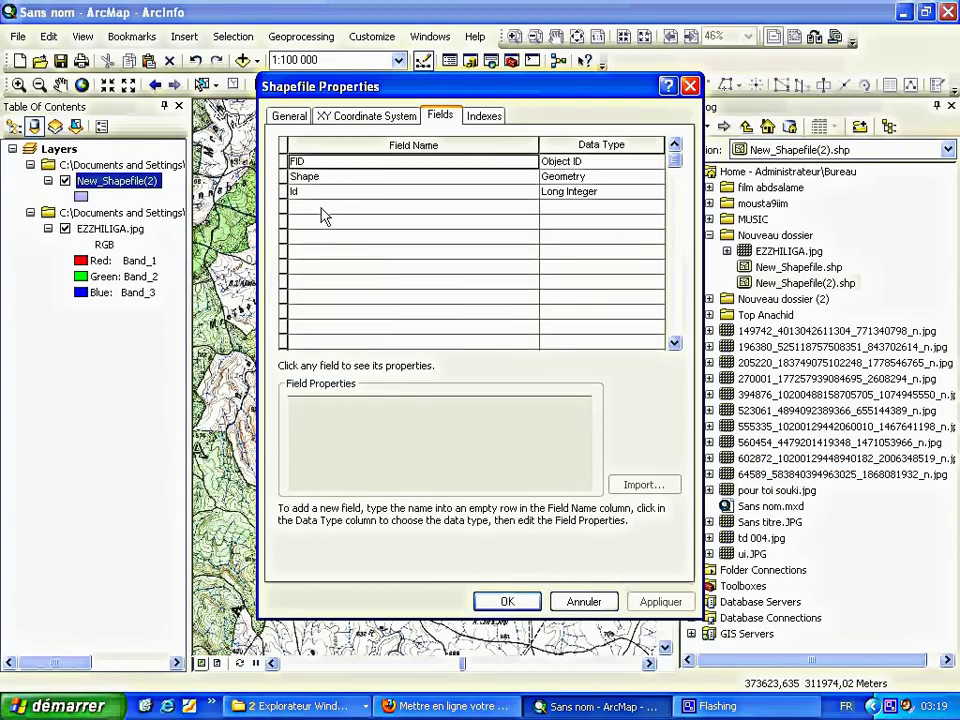
click(321, 207)
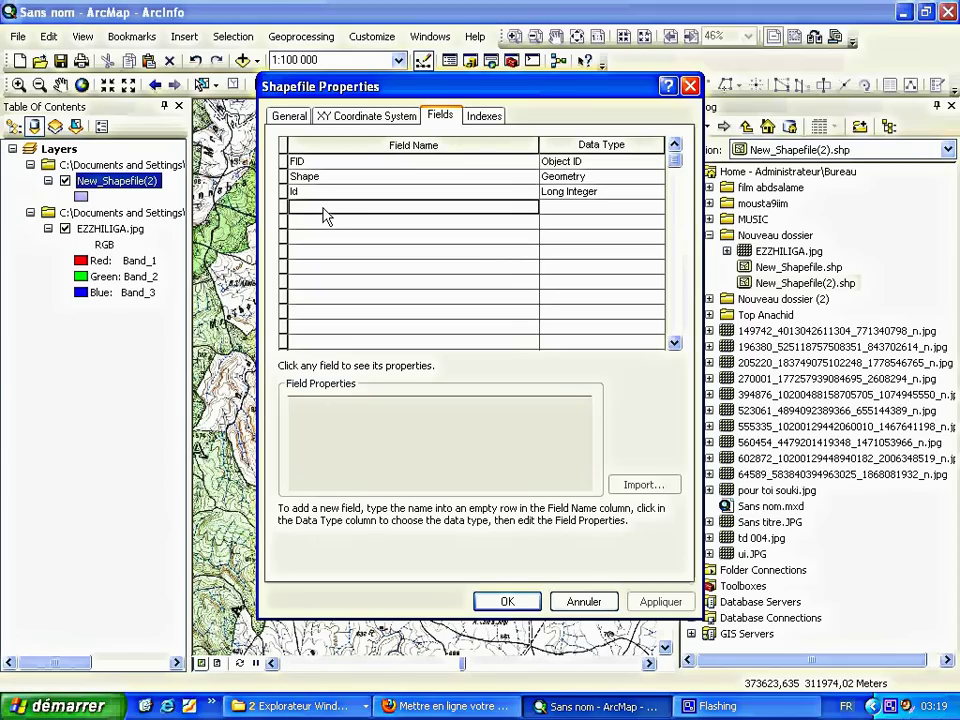
text(nom)
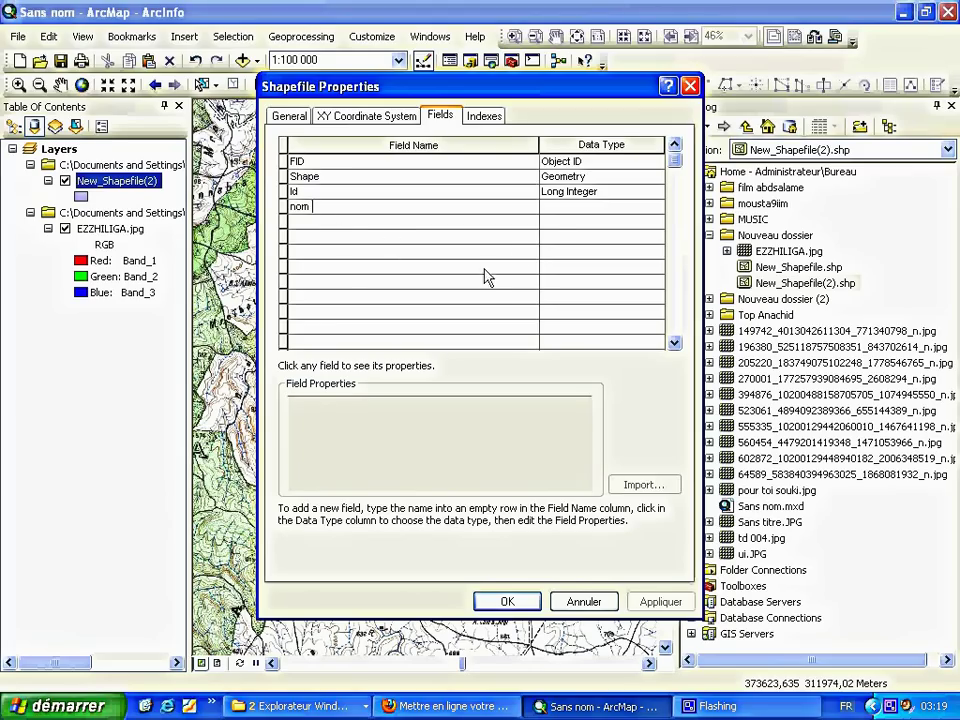
click(577, 208)
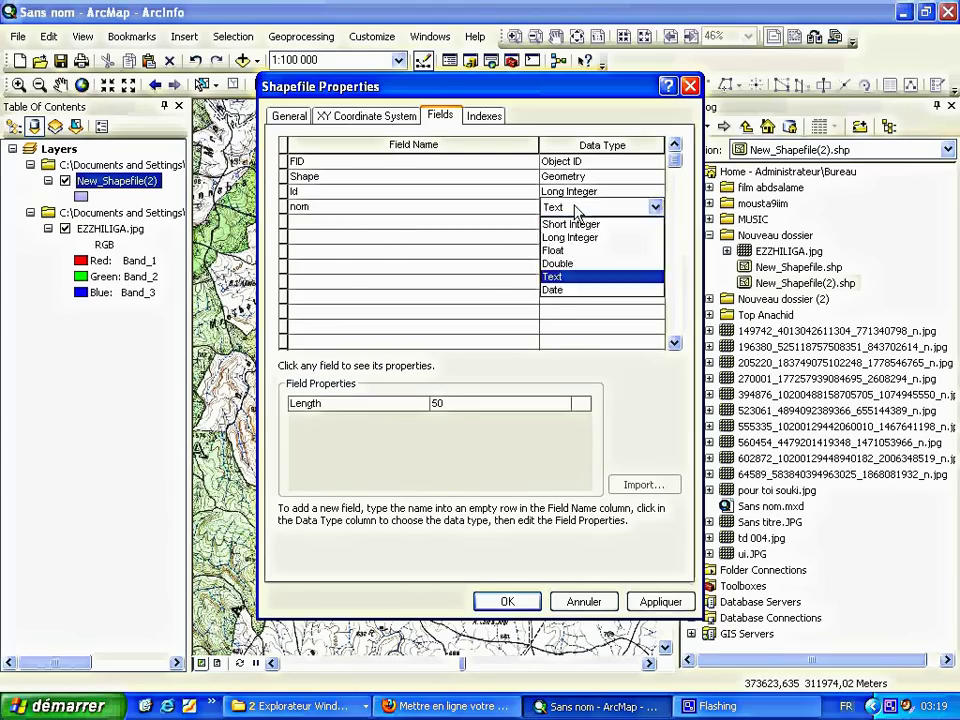
click(577, 286)
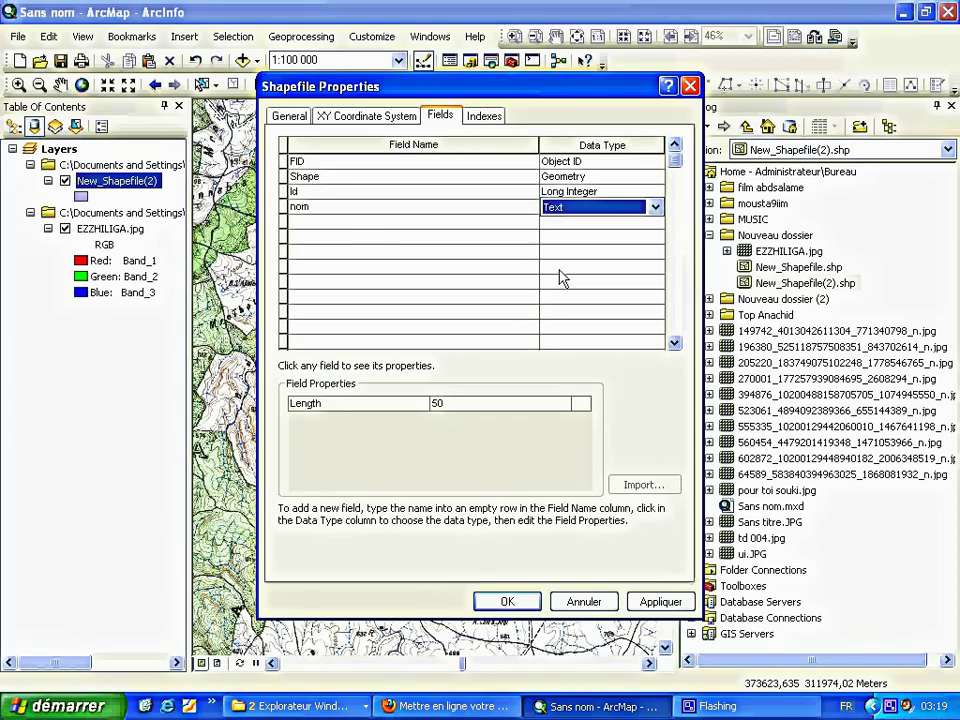
Add a Double field called sufrac and apply the field changes, accepting the automatic correction of the invalid field name.
click(348, 224)
text(sufrac)
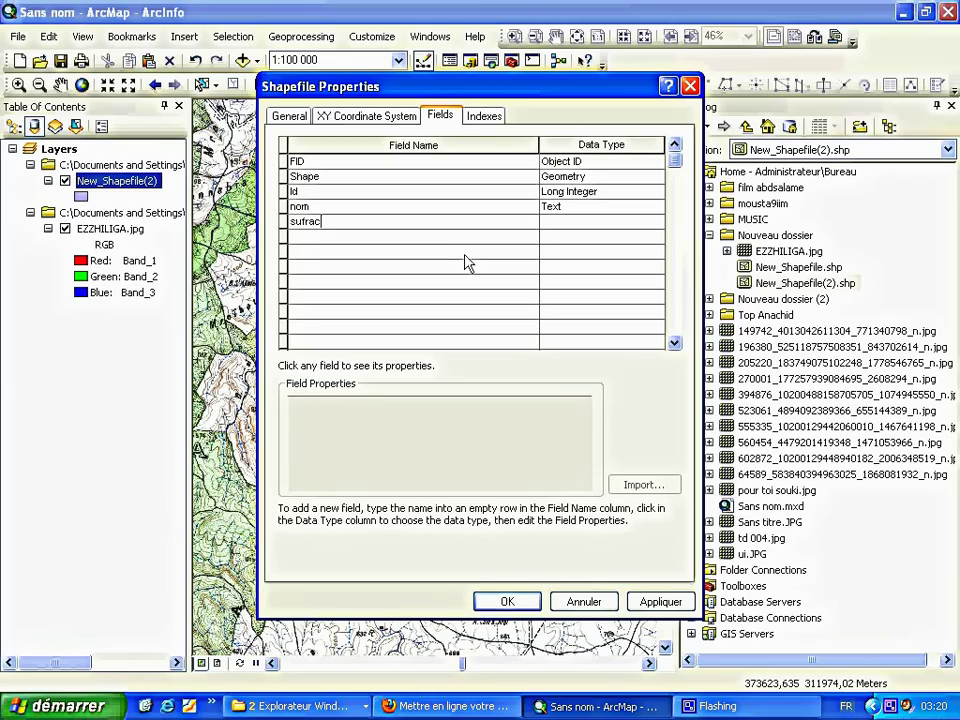
click(591, 226)
click(591, 224)
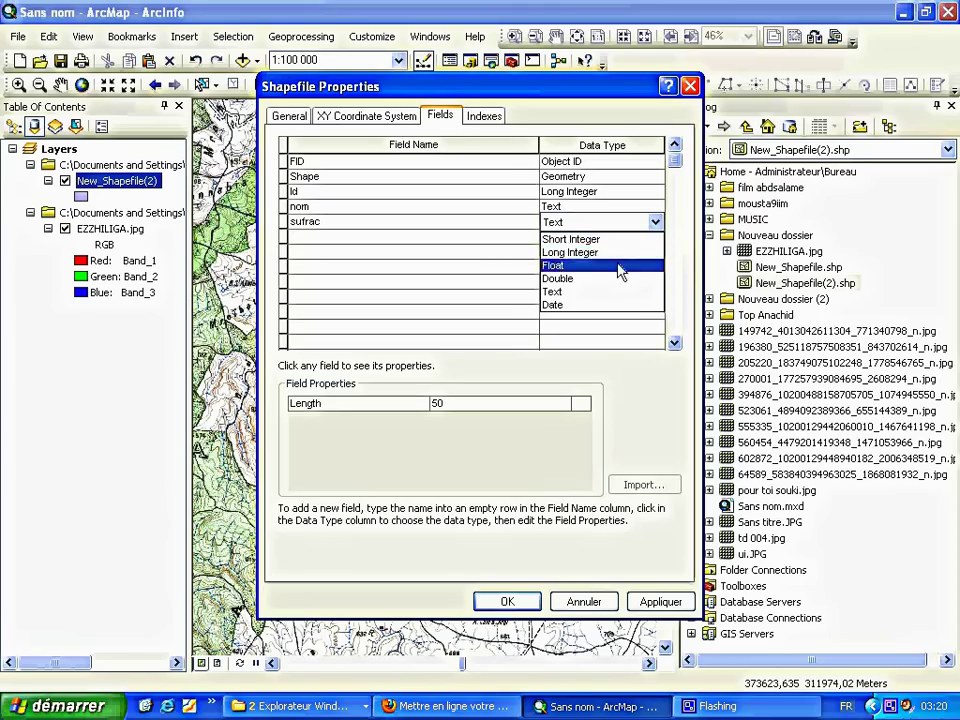
click(590, 281)
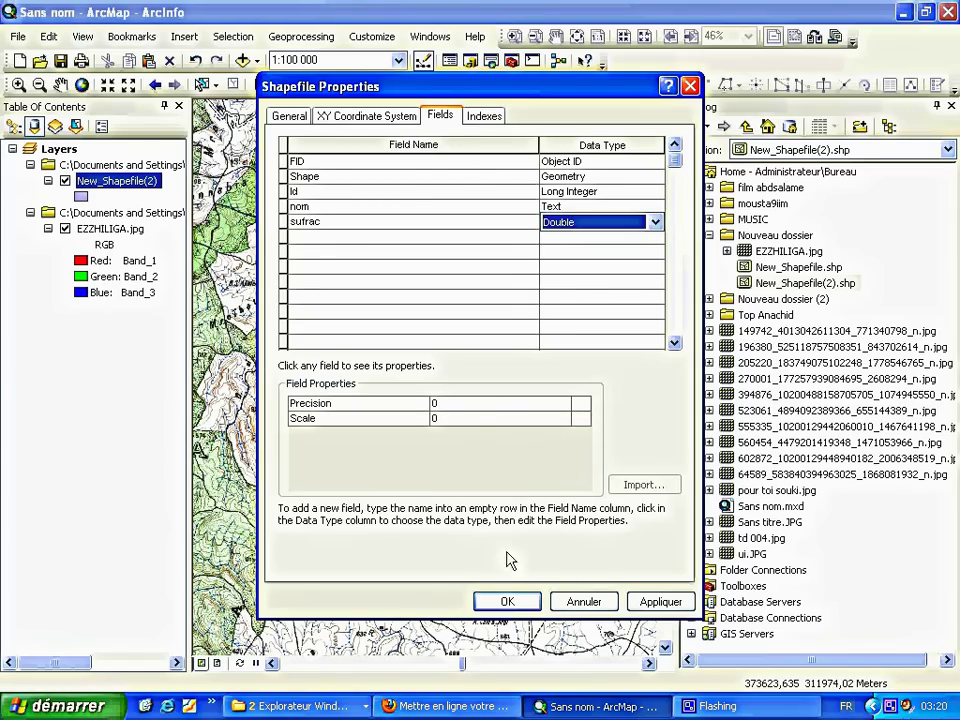
click(660, 602)
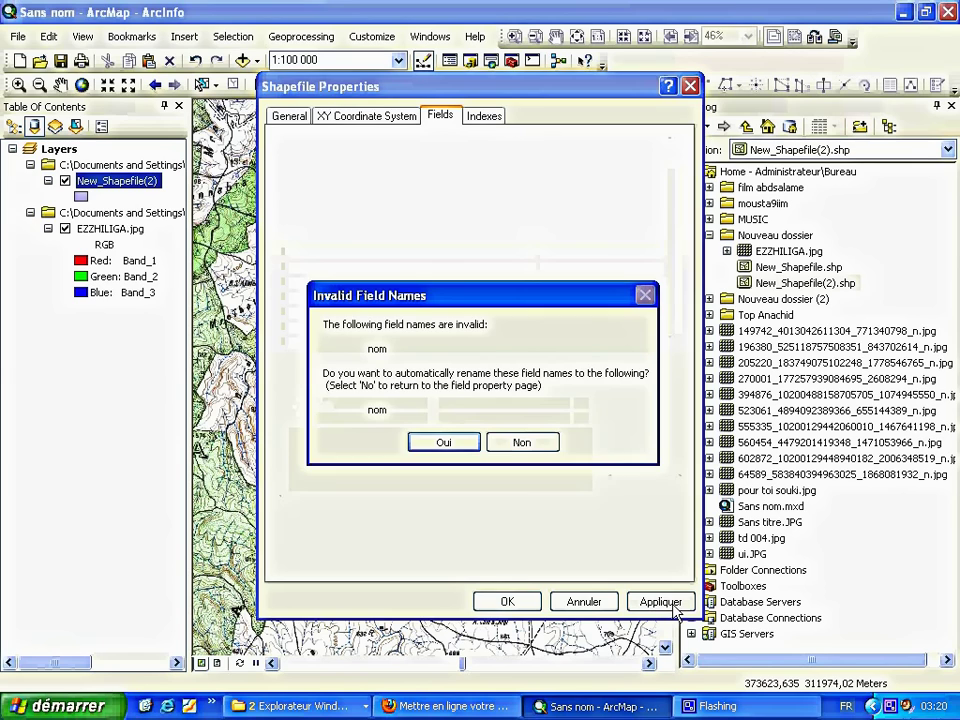
click(445, 443)
click(507, 602)
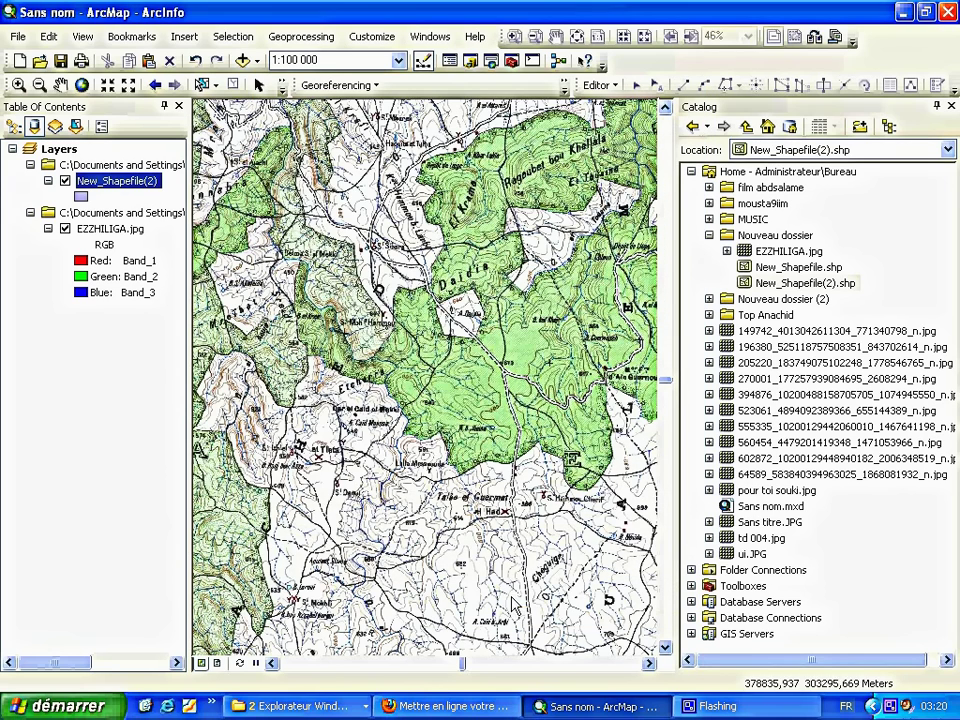
Open the attribute table of the New_Shapefile(2) layer and narrow its nom and sufrac columns.
right_click(140, 190)
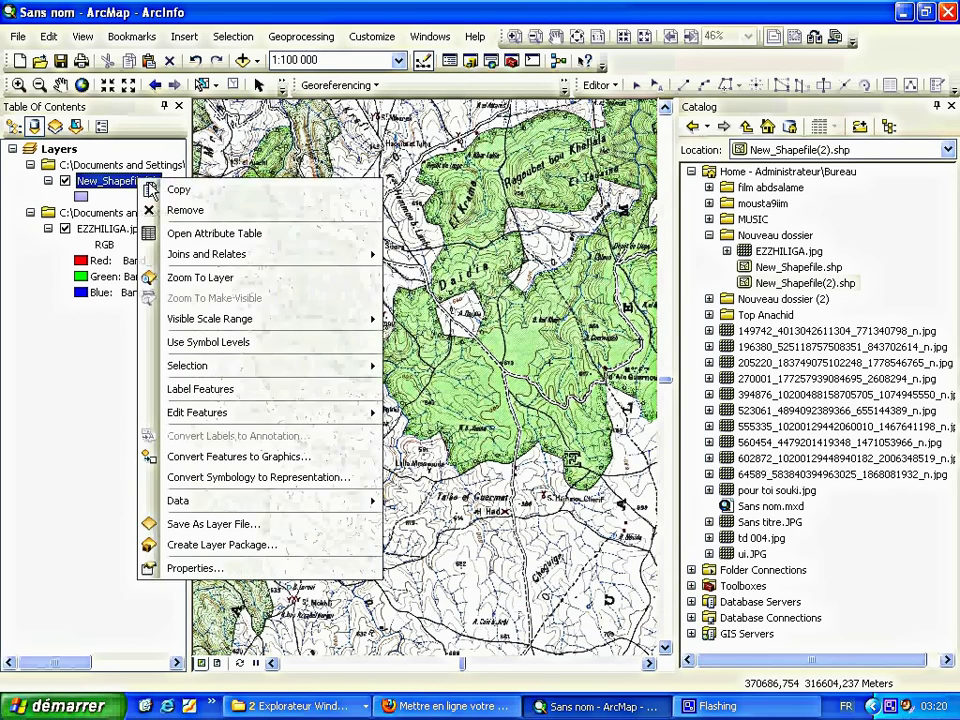
click(214, 171)
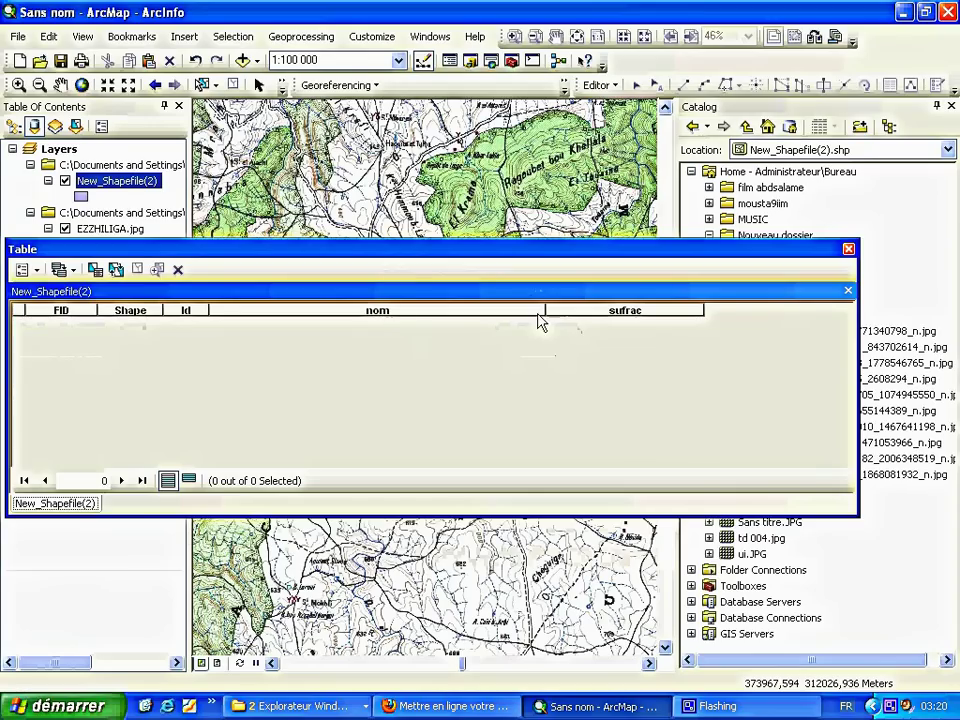
drag(546, 312, 315, 322)
drag(467, 312, 395, 313)
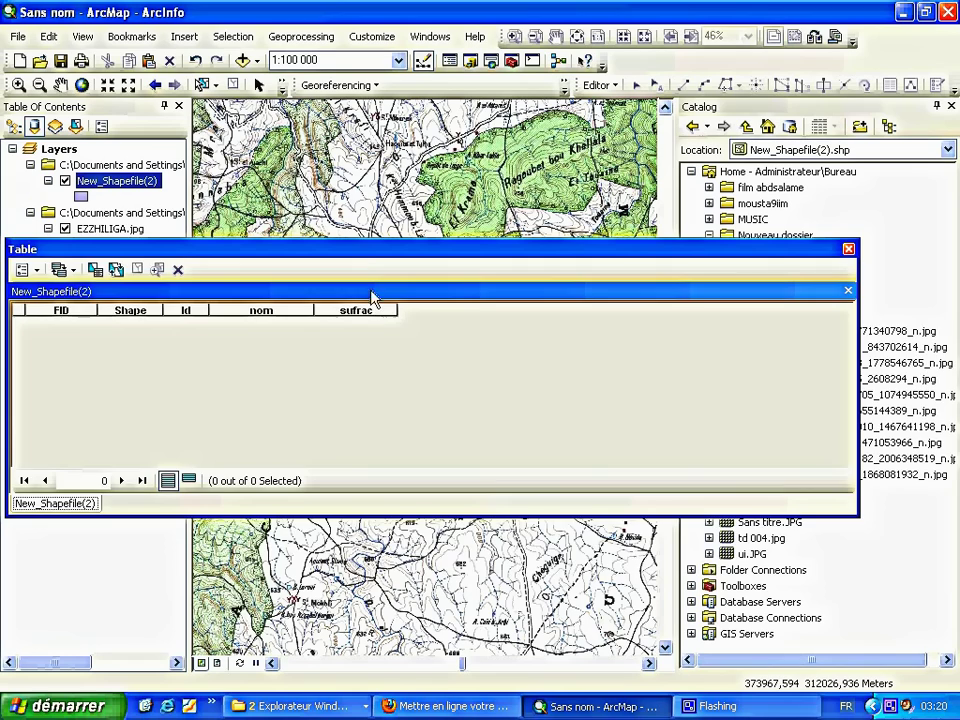
drag(364, 253, 451, 303)
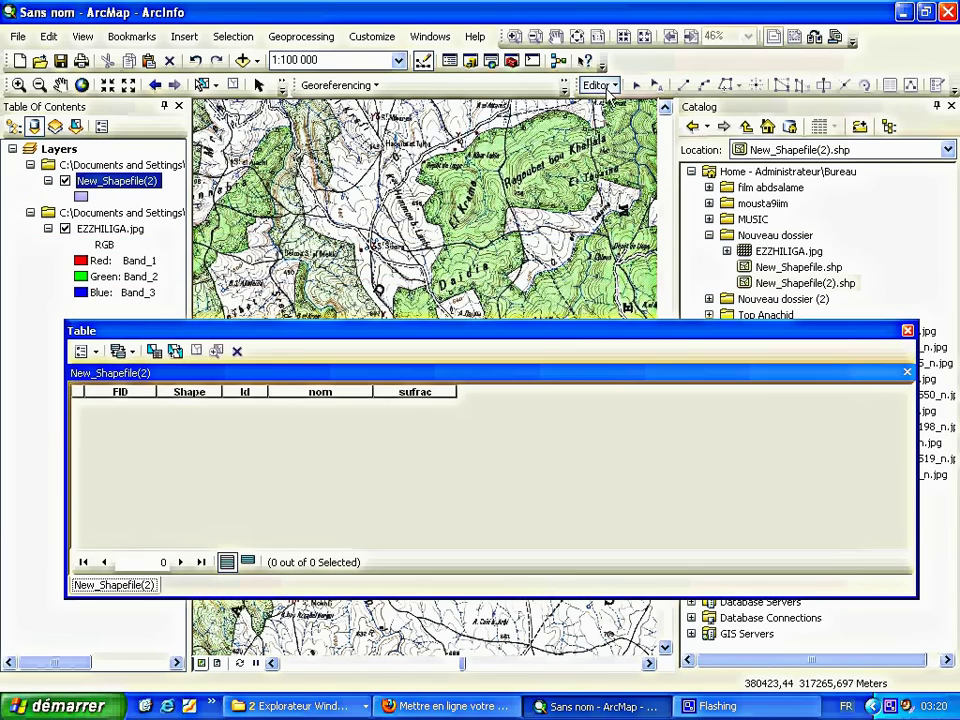
Start an edit session, then shrink and move the attribute table so that it covers less of the map.
click(597, 85)
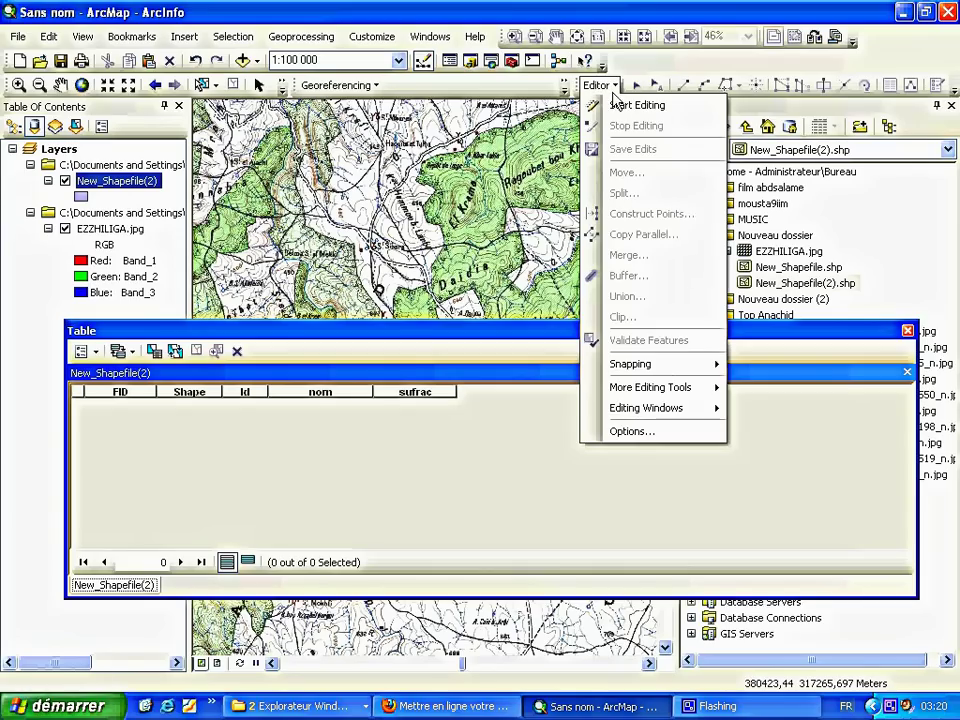
click(637, 109)
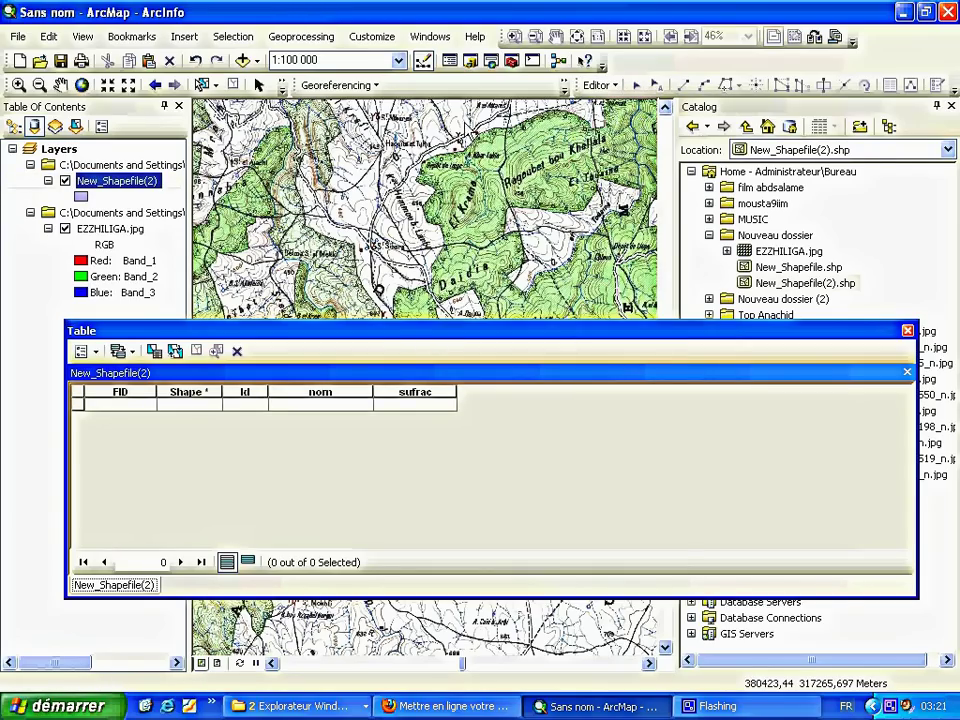
drag(493, 340, 288, 465)
click(697, 110)
drag(648, 469, 482, 636)
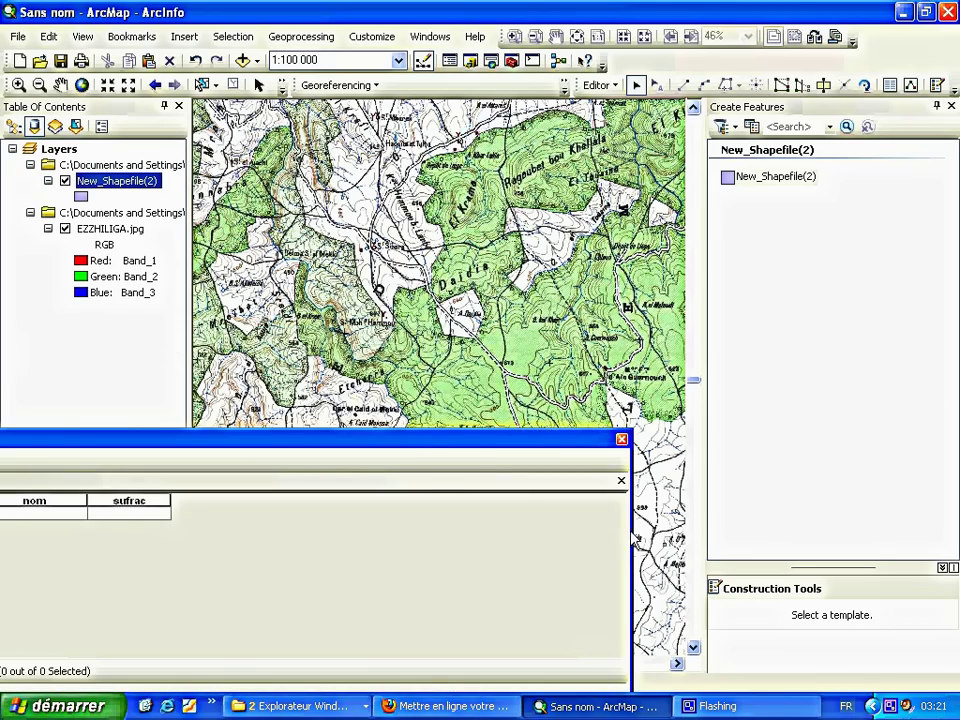
drag(634, 544, 221, 550)
drag(148, 440, 389, 419)
Digitize a New_Shapefile(2) polygon along the boundary of the white A. Daïdia clearing southeast of S. Sibara.
click(750, 182)
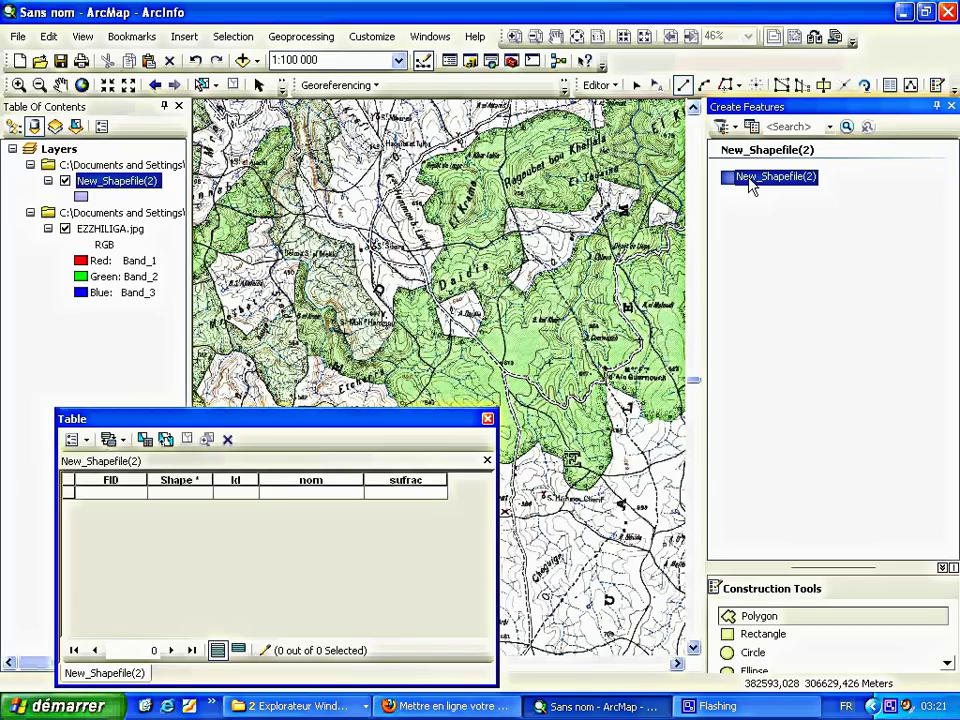
click(759, 617)
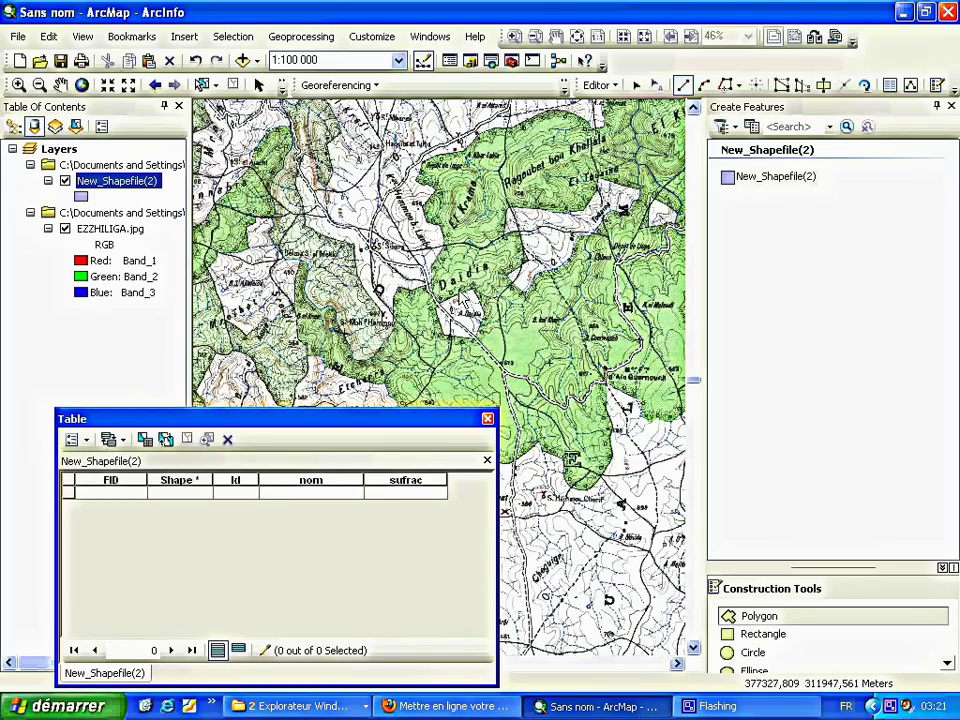
scroll(458, 305, down, 1)
scroll(460, 305, up, 3)
scroll(460, 304, up, 2)
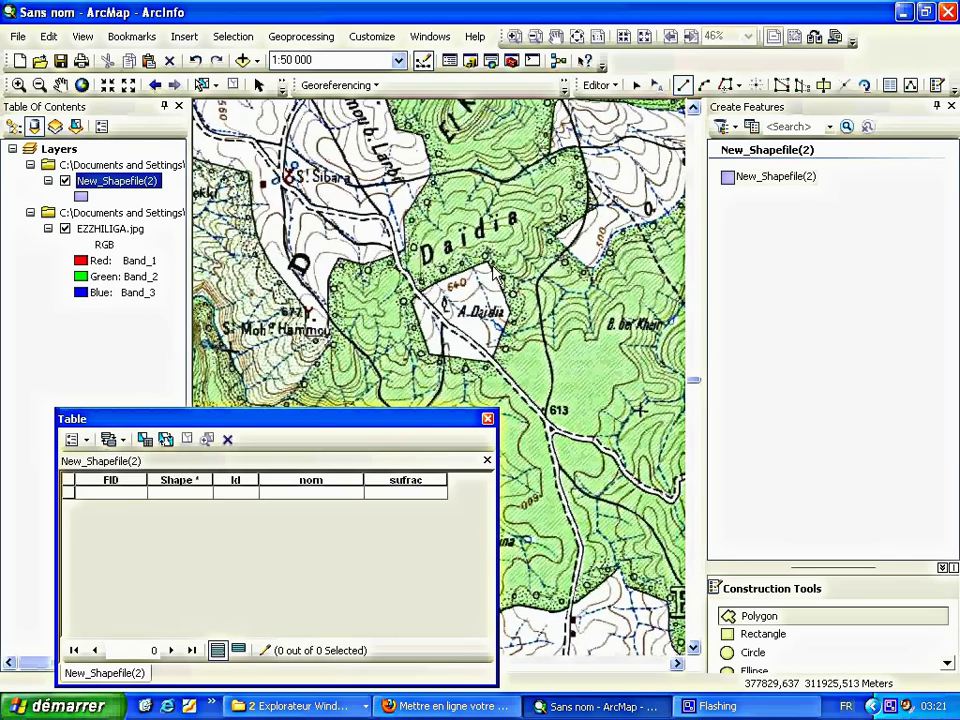
click(488, 262)
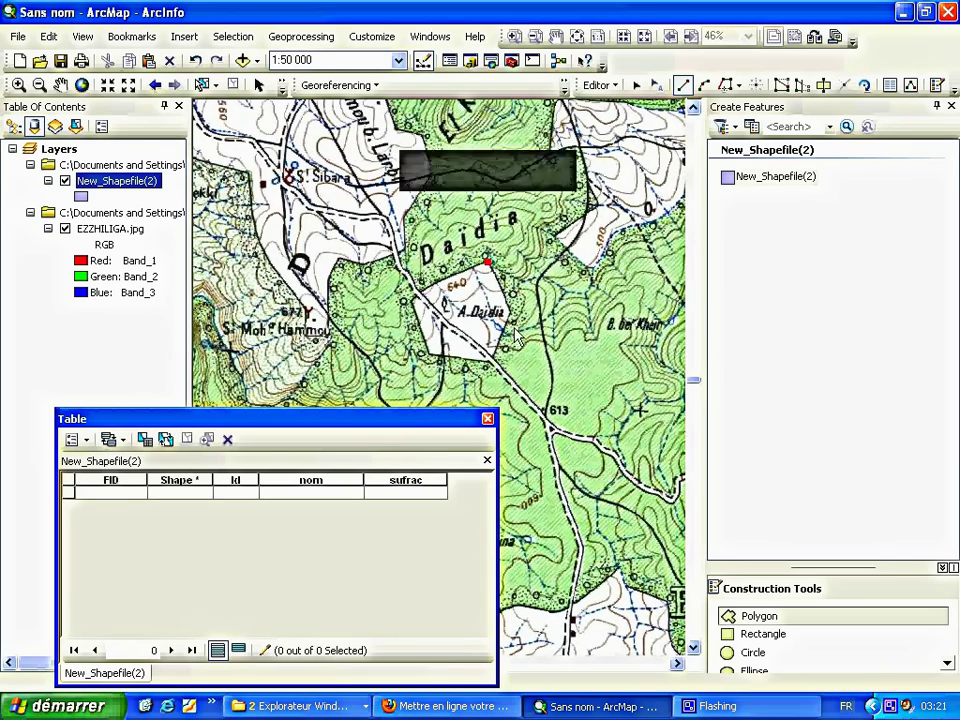
click(511, 311)
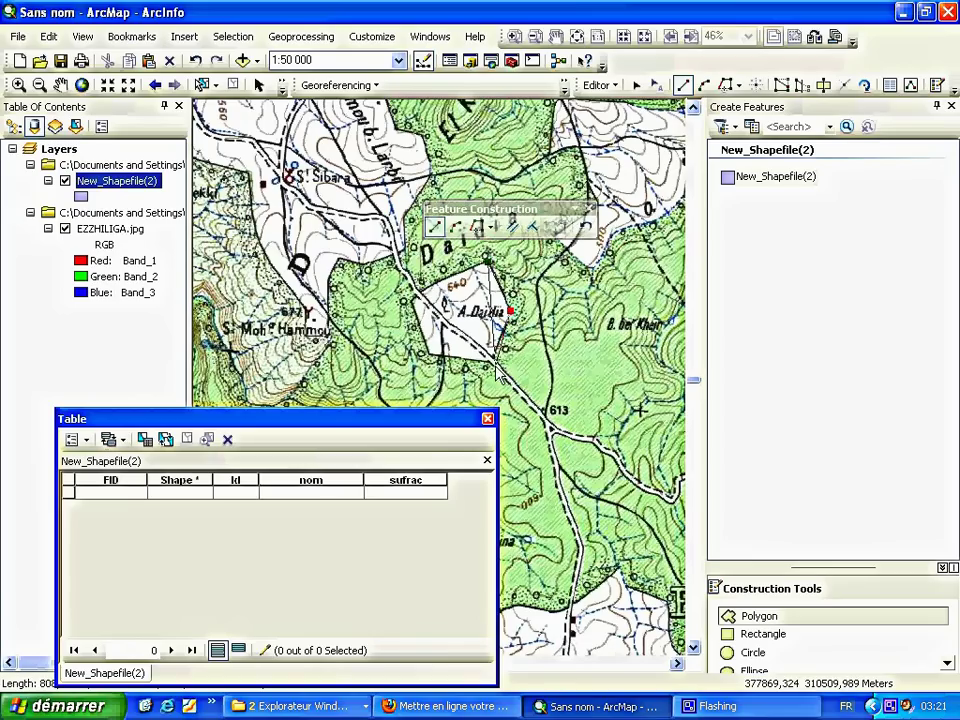
click(490, 362)
click(433, 354)
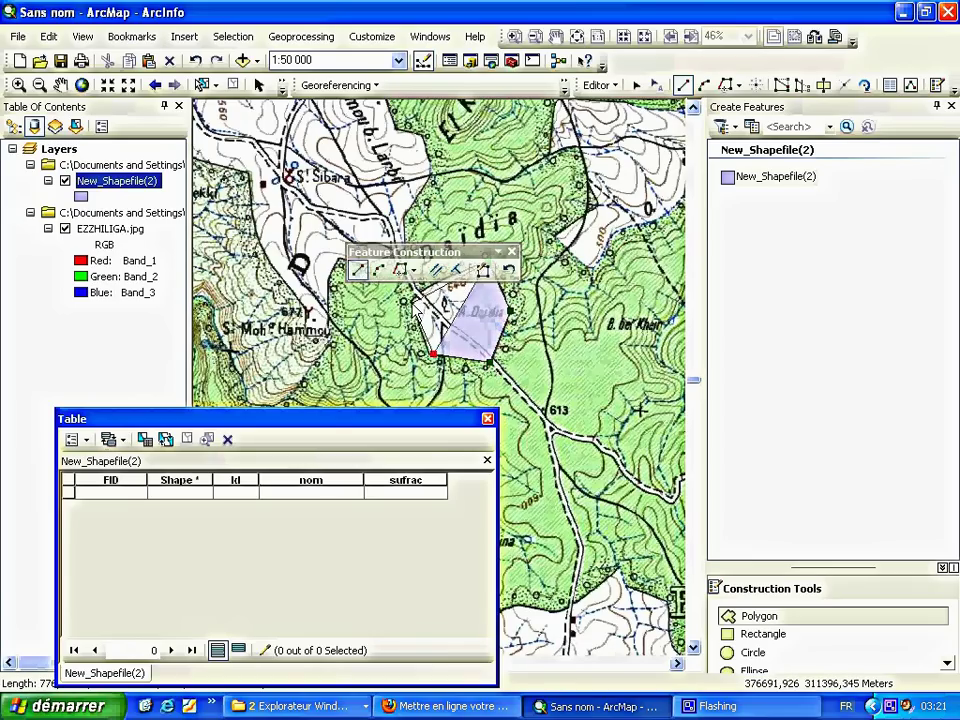
click(410, 302)
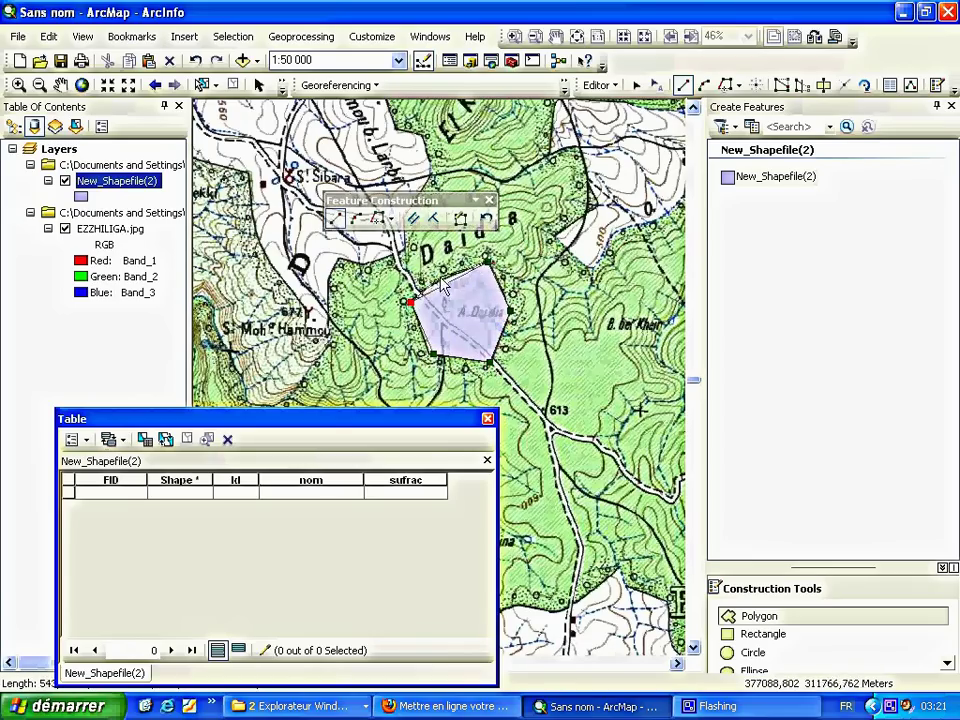
double_click(433, 300)
click(414, 298)
click(429, 288)
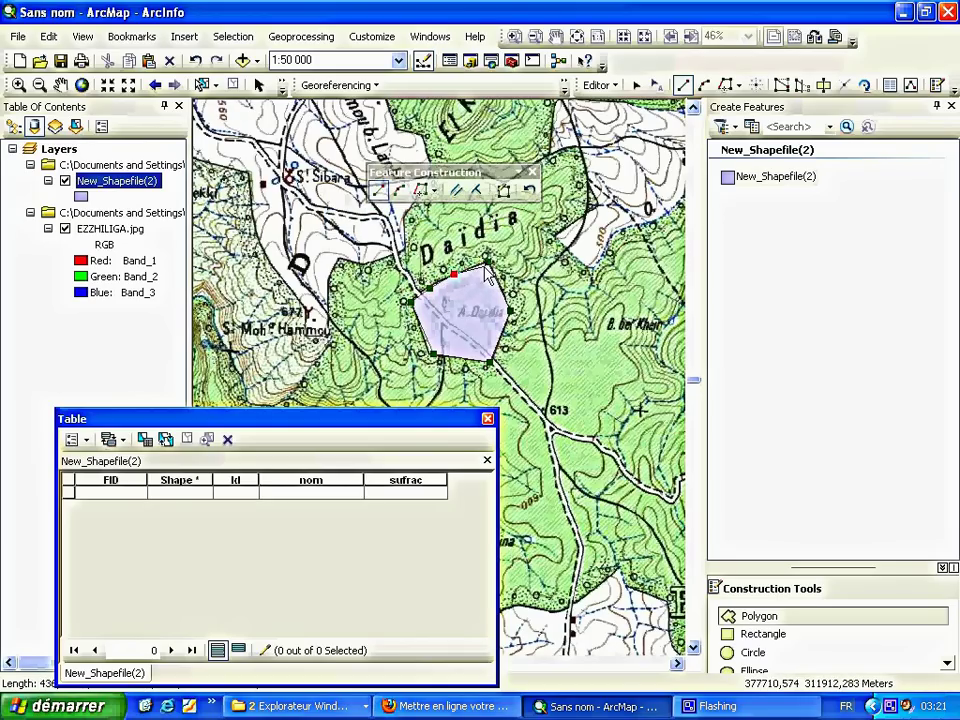
double_click(481, 267)
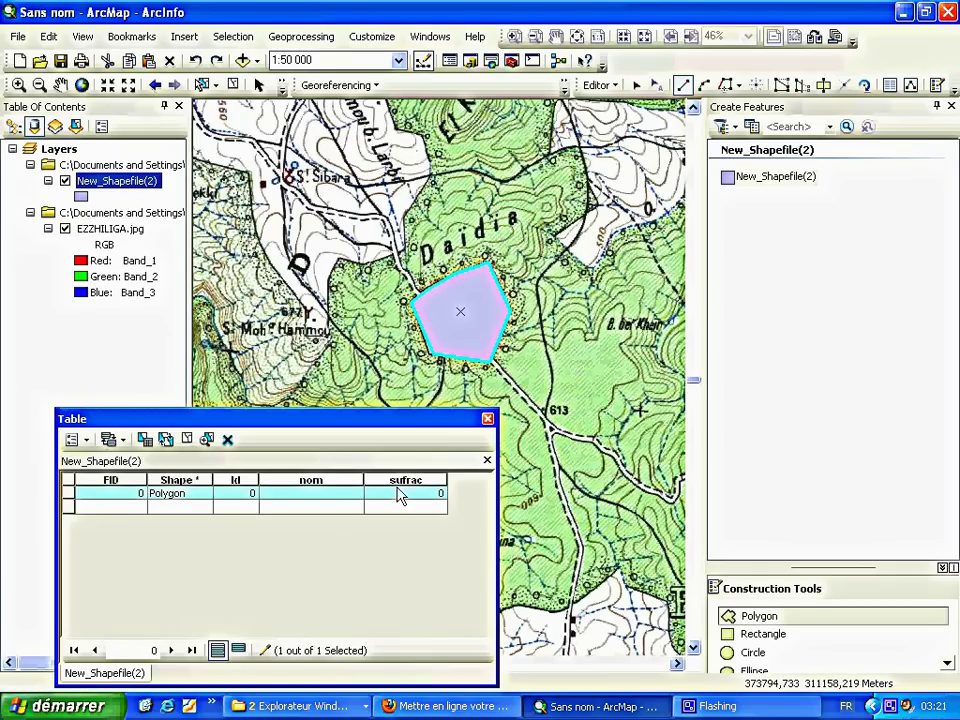
Digitize a thin, roughly triangular polygon along the road north of the Daïdia label.
mouse_move(396, 418)
mouse_down()
mouse_move(422, 433)
mouse_move(386, 416)
mouse_move(398, 414)
mouse_up()
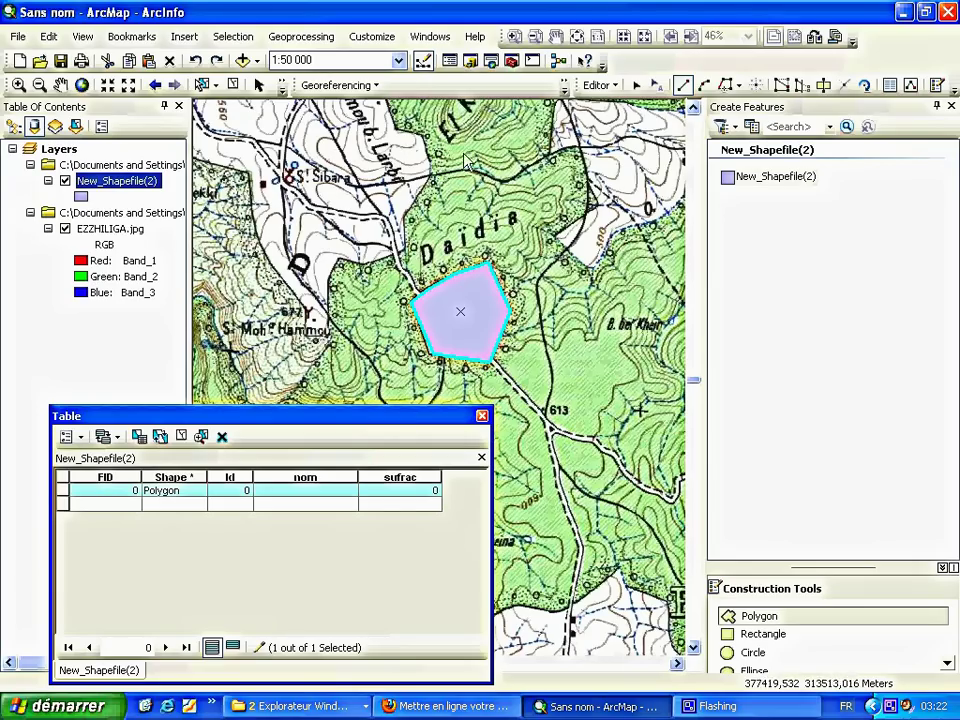
click(541, 156)
click(506, 185)
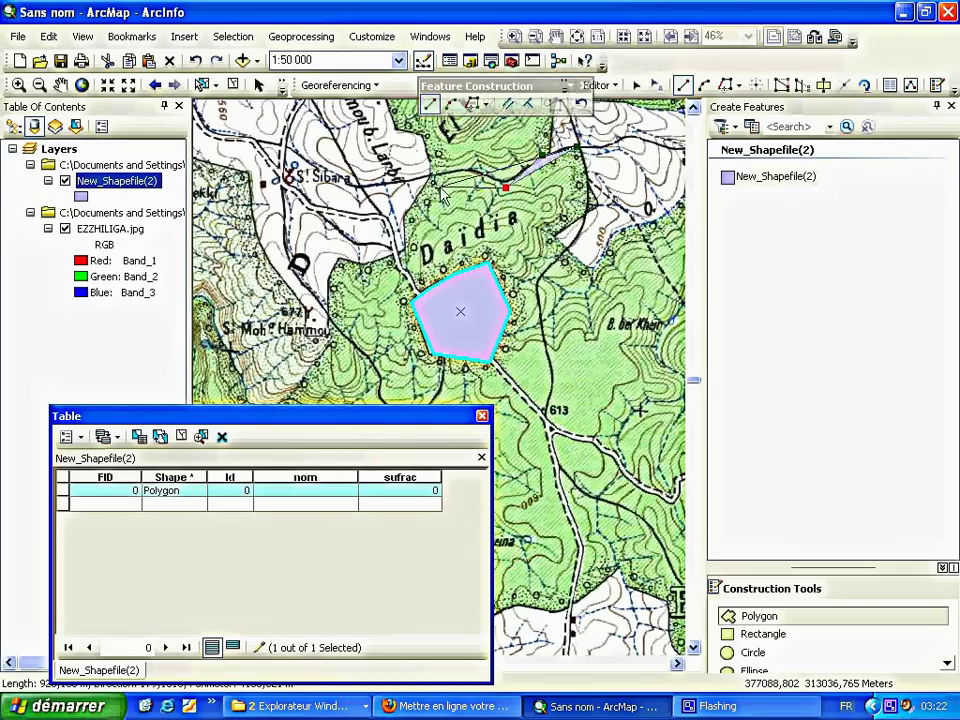
click(424, 166)
double_click(424, 166)
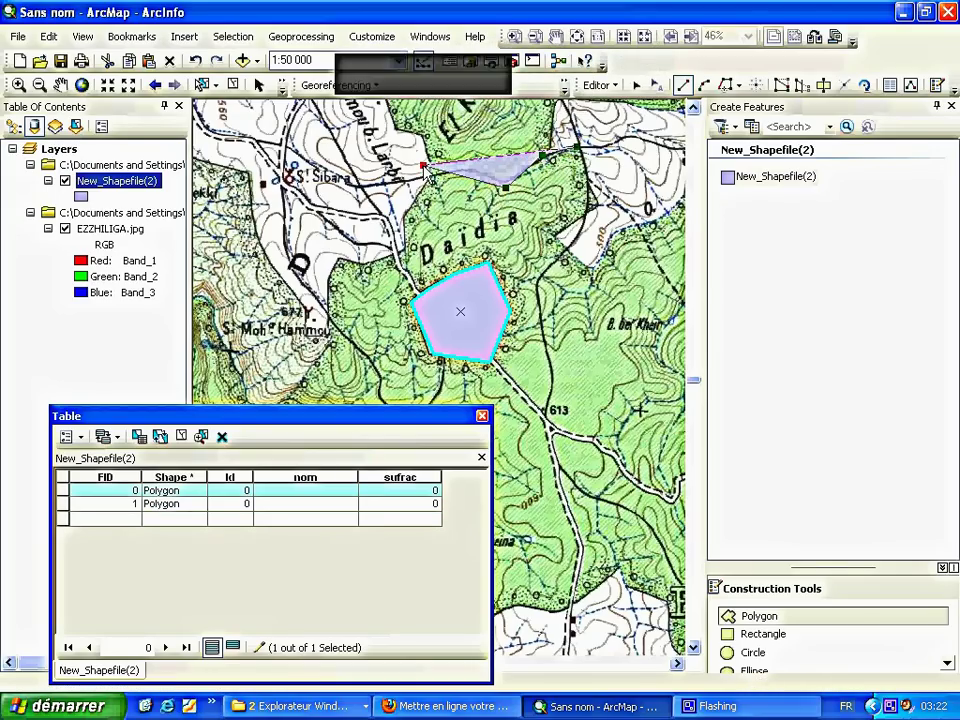
Digitize a triangular polygon just south of S. Sibara, west of the A. Daïdia polygon.
click(304, 195)
click(371, 224)
click(316, 290)
double_click(314, 294)
Digitize a four-sided polygon in the forest south of B. bel Kheir, east of the 613 spot height.
click(624, 370)
click(647, 461)
click(556, 460)
double_click(565, 400)
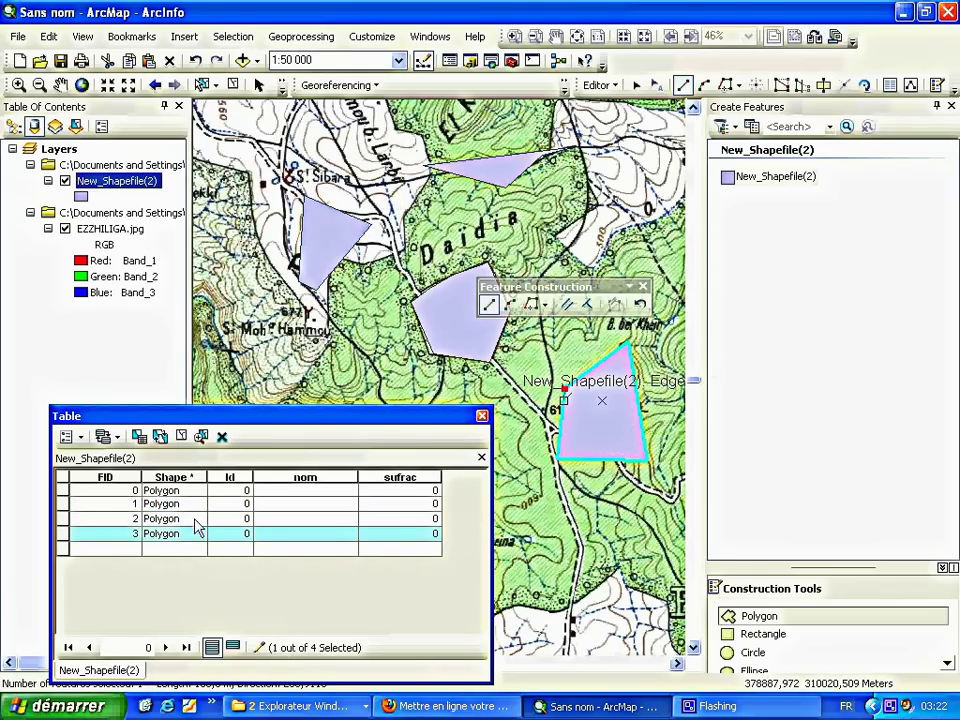
Fill in the nom values of the four polygons in FID order as fff, aqf, bhjk and lkj.
click(321, 494)
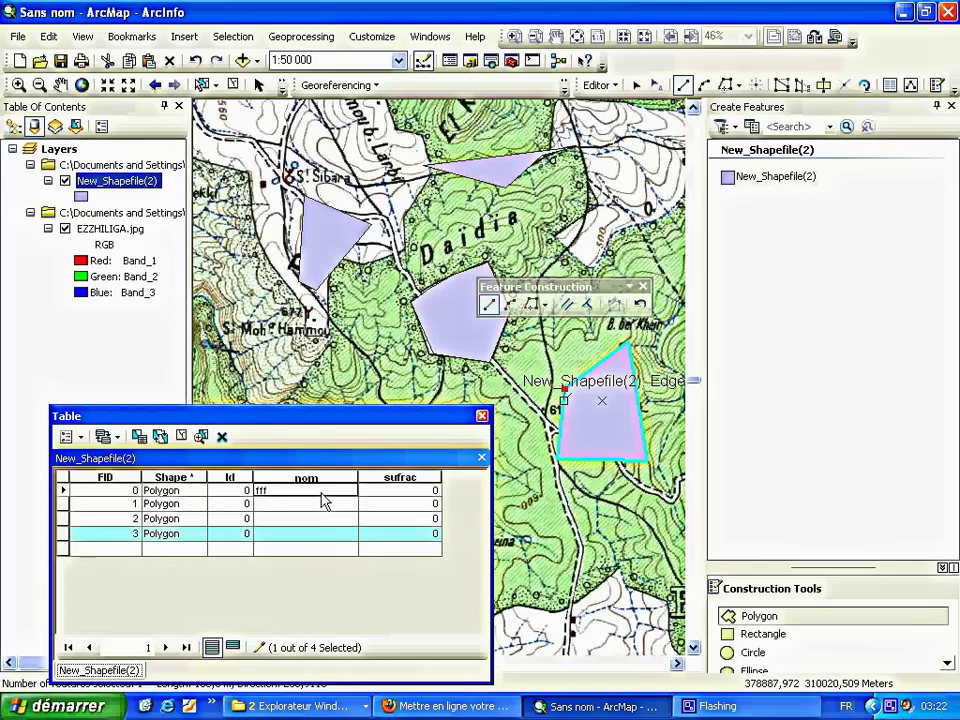
text(fff)
click(310, 505)
text(aqf)
click(337, 519)
text(bhjk)
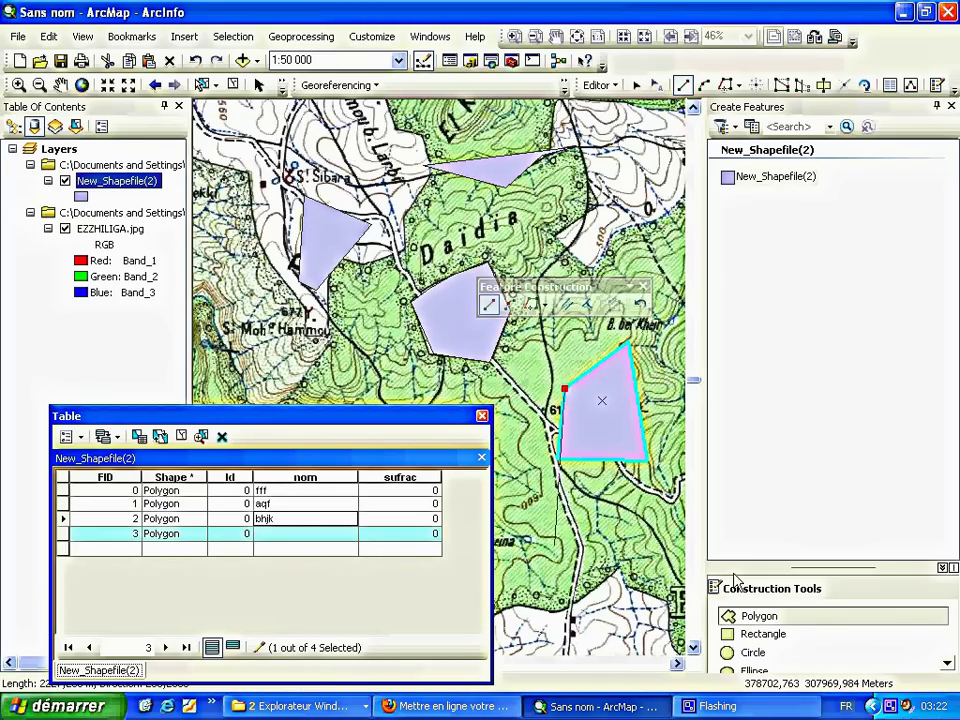
click(312, 535)
text(lkj)
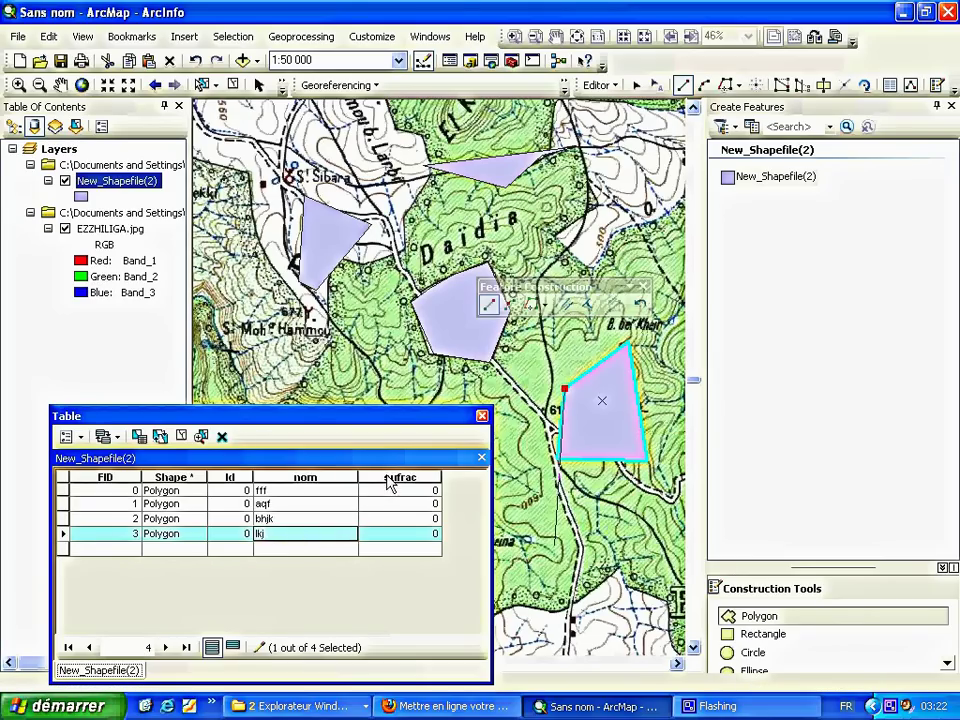
Try calculating the area of the selected lkj polygon into the sufrac field in square meters, and undo the calculation.
right_click(376, 482)
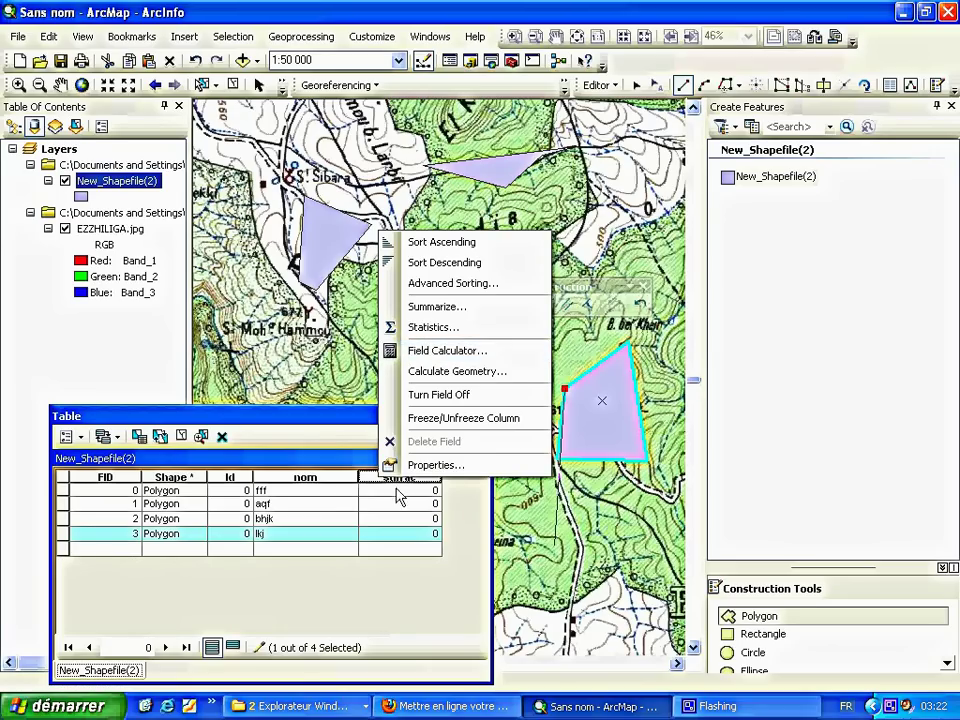
click(445, 375)
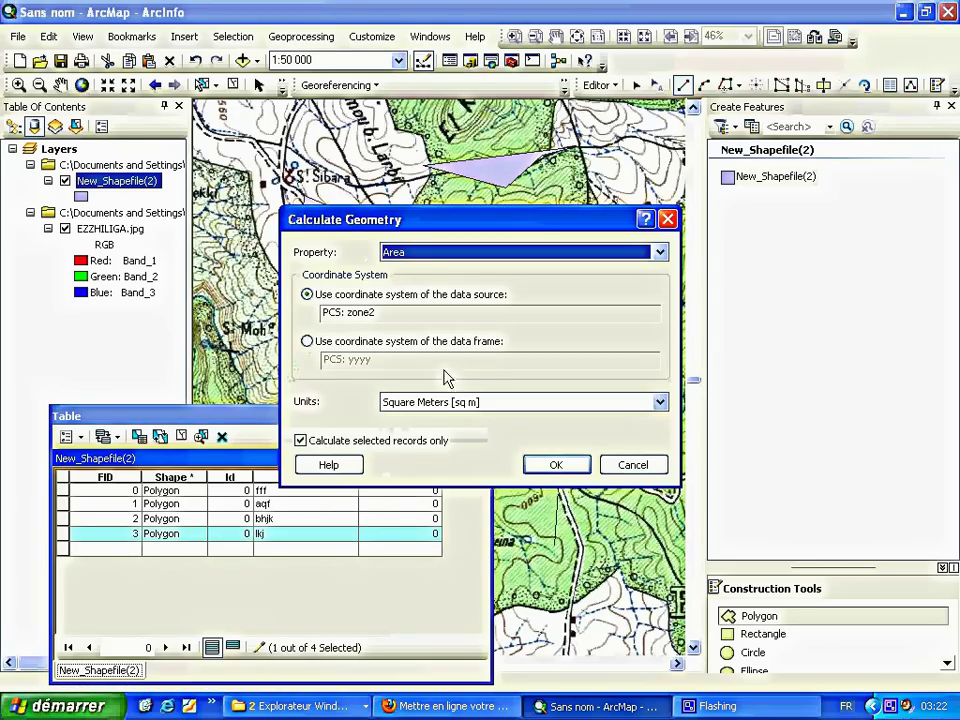
click(432, 255)
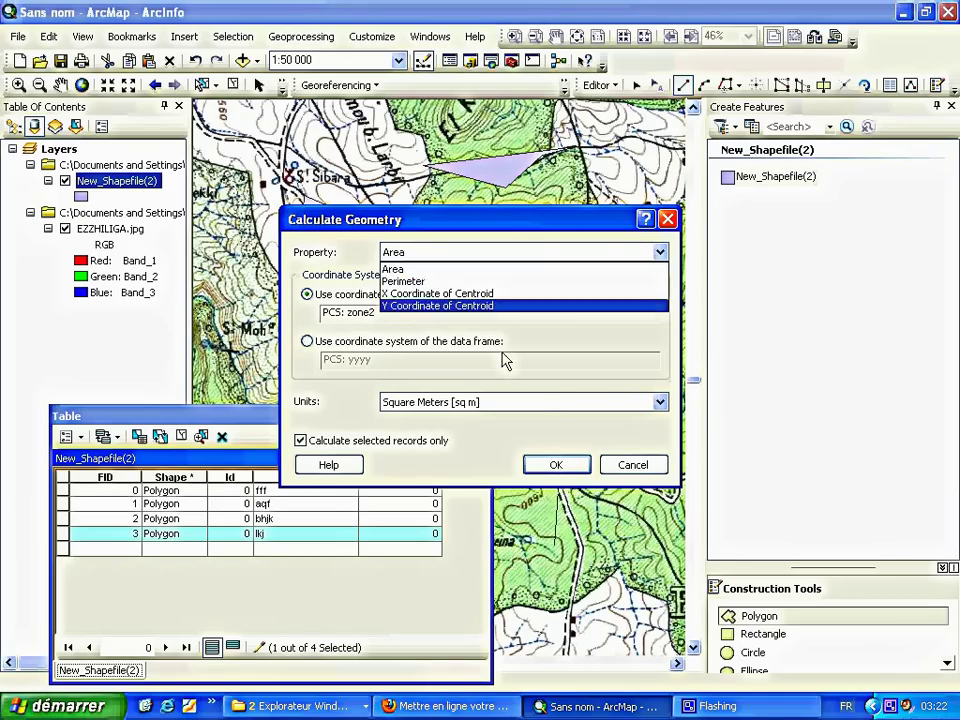
click(506, 270)
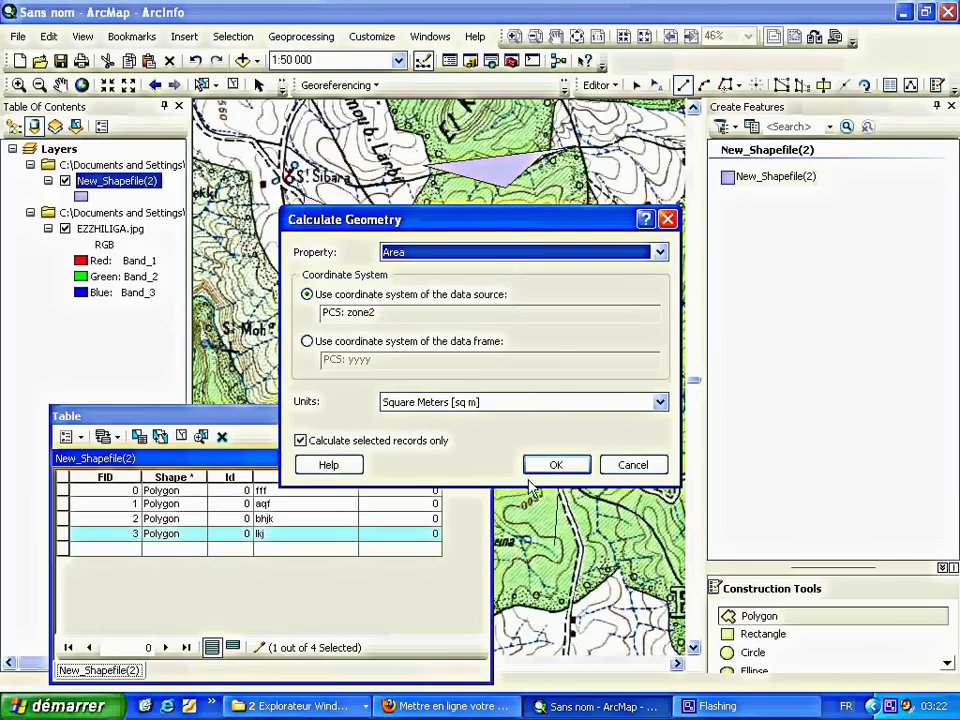
click(555, 465)
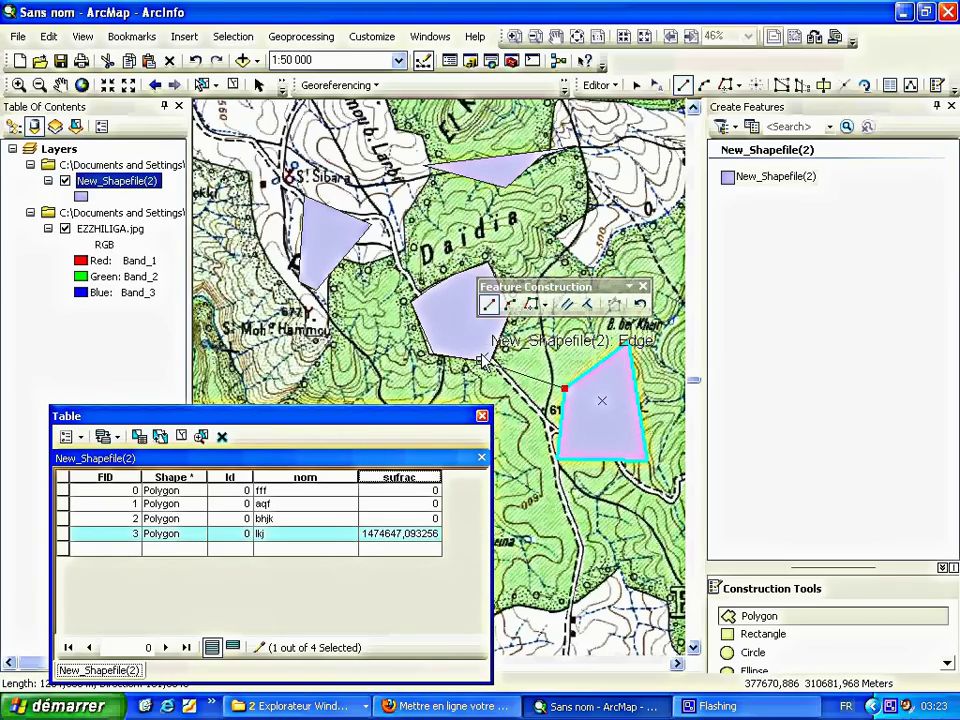
key(ctrl+z)
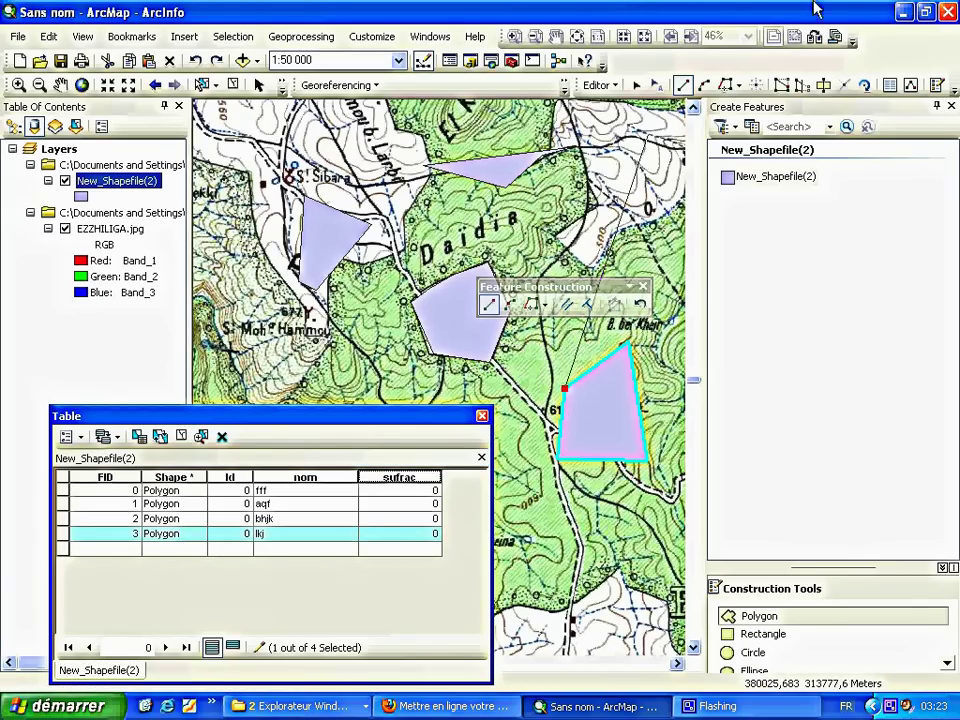
double_click(757, 75)
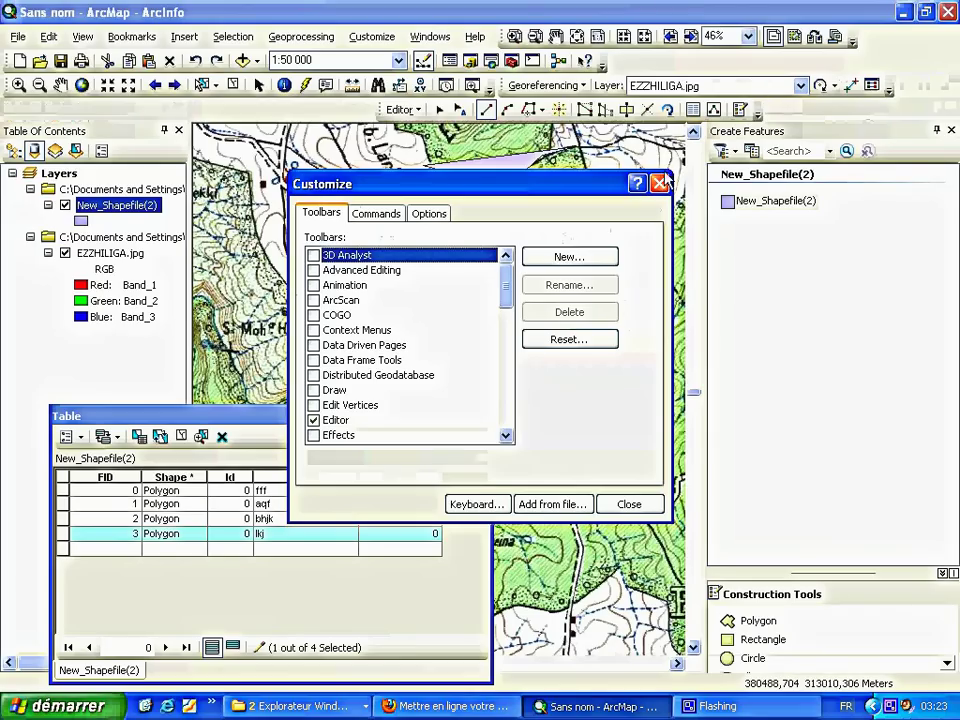
click(629, 504)
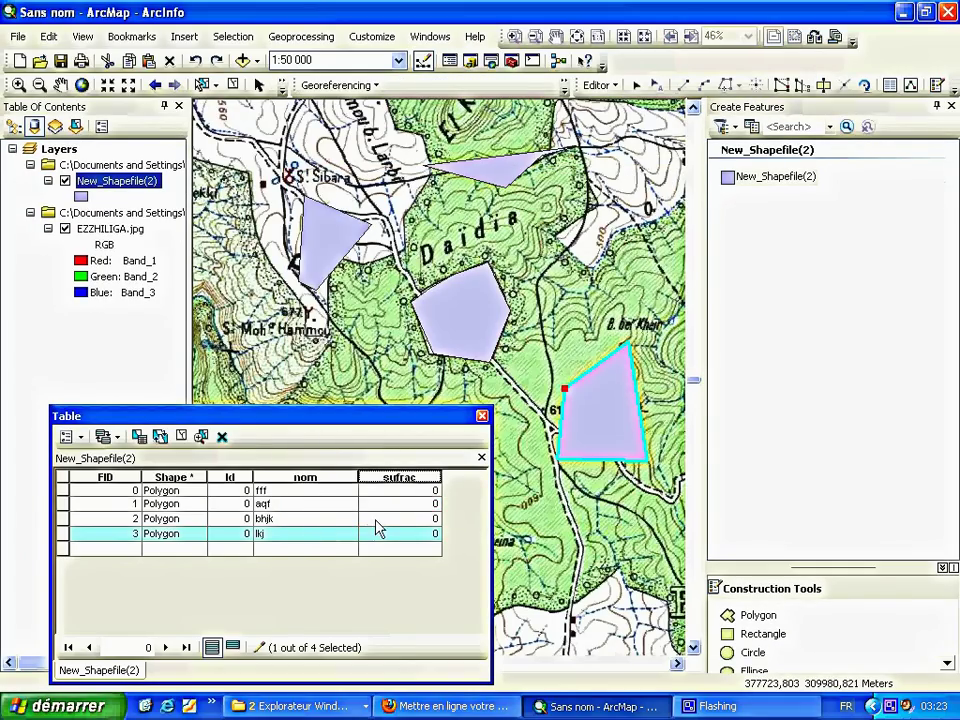
Select all four polygon records, calculate their areas in square meters into the sufrac field using the data source's coordinate system, and close the table.
ctrl+click(66, 491)
ctrl+click(68, 505)
ctrl+click(63, 518)
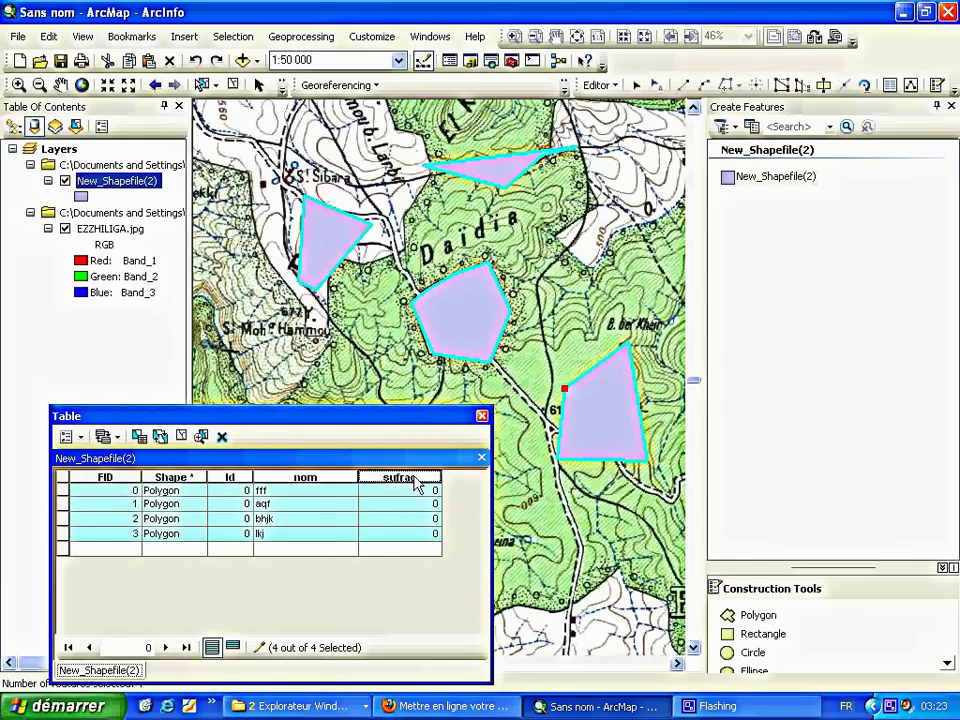
right_click(420, 482)
click(489, 364)
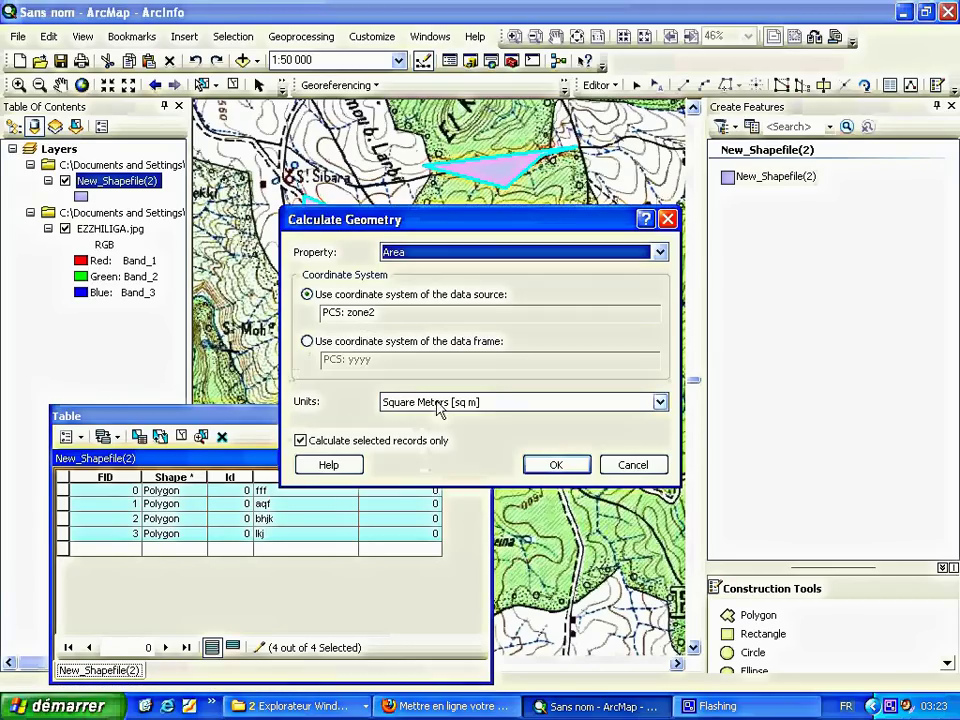
click(553, 465)
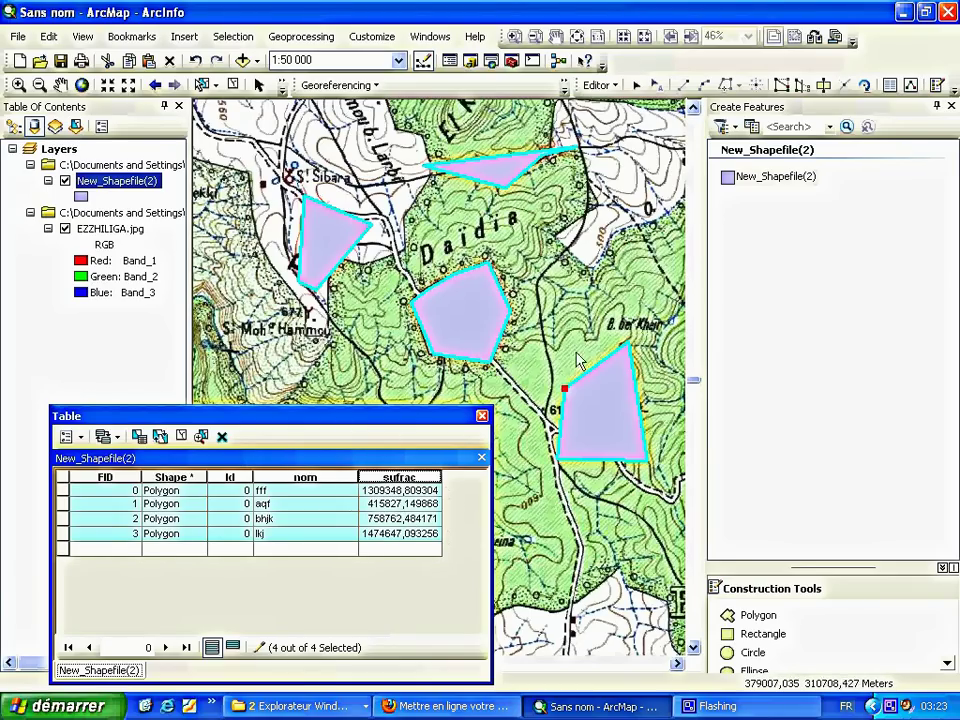
click(481, 416)
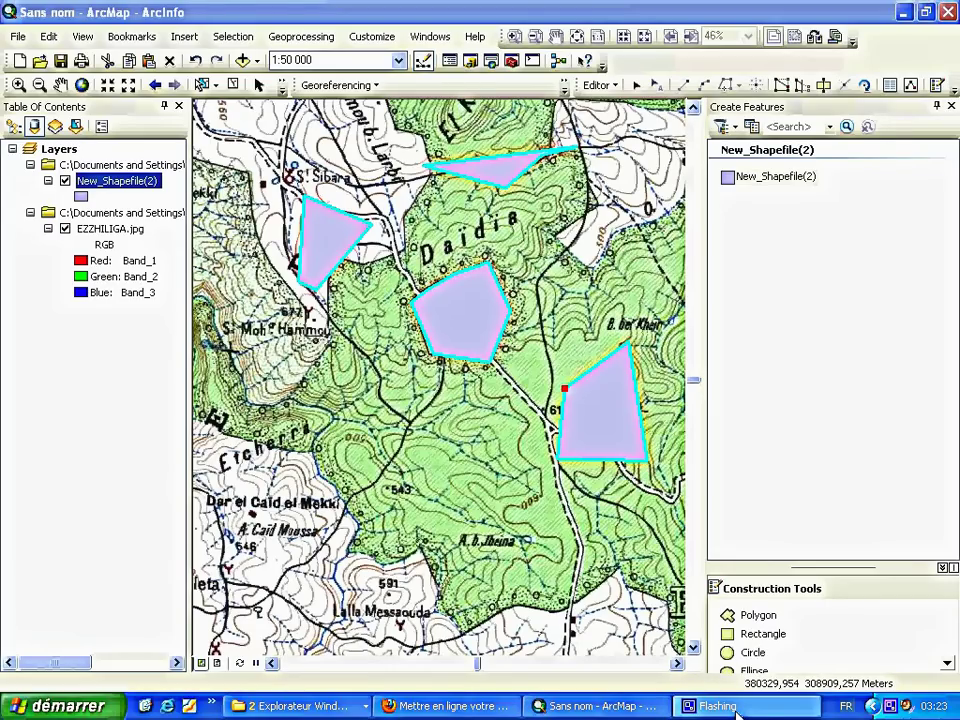
click(903, 12)
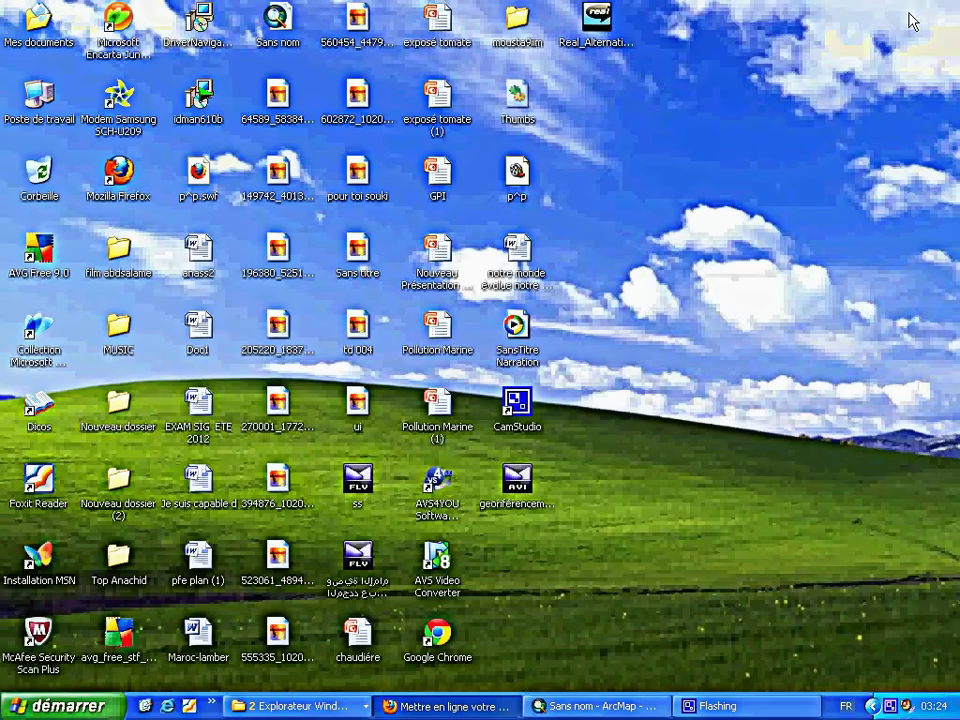
click(903, 12)
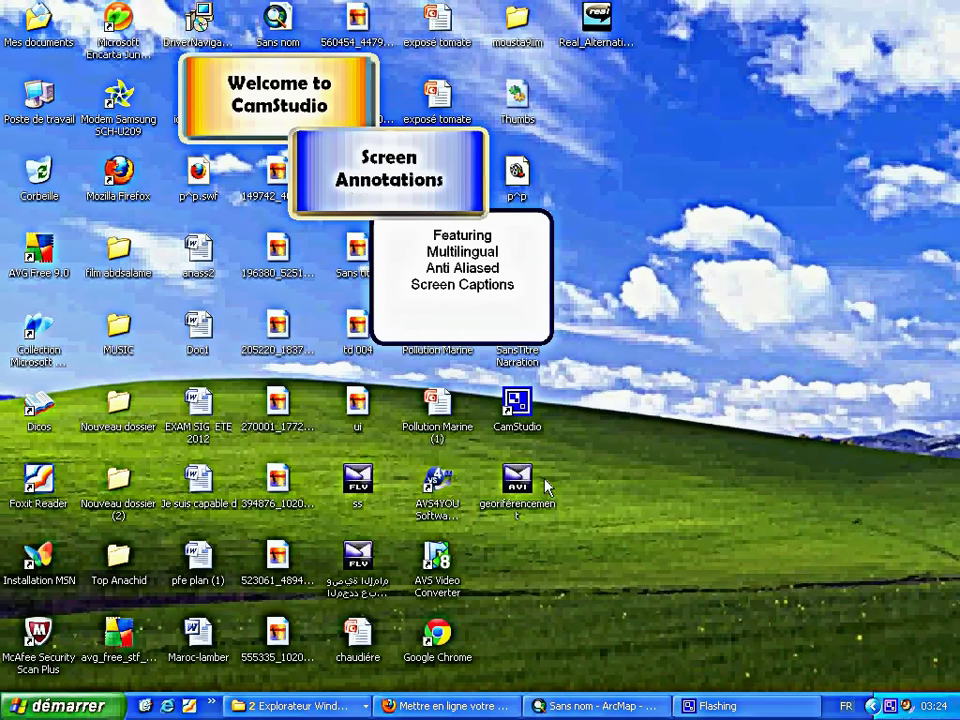
click(512, 414)
double_click(523, 427)
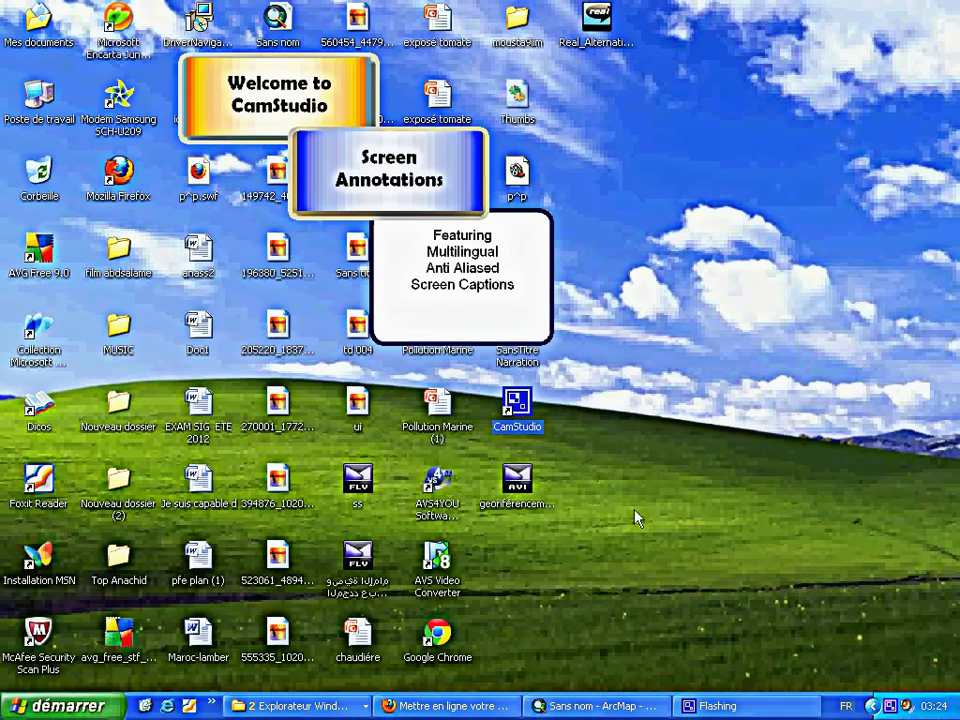